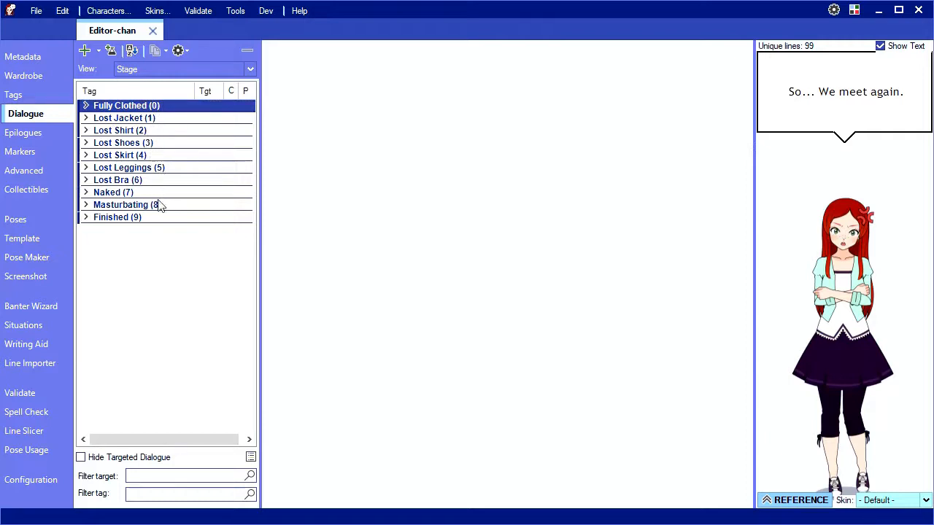
Select the Game start case under the Fully Clothed stage to show its mad-pose line
click(86, 106)
click(103, 118)
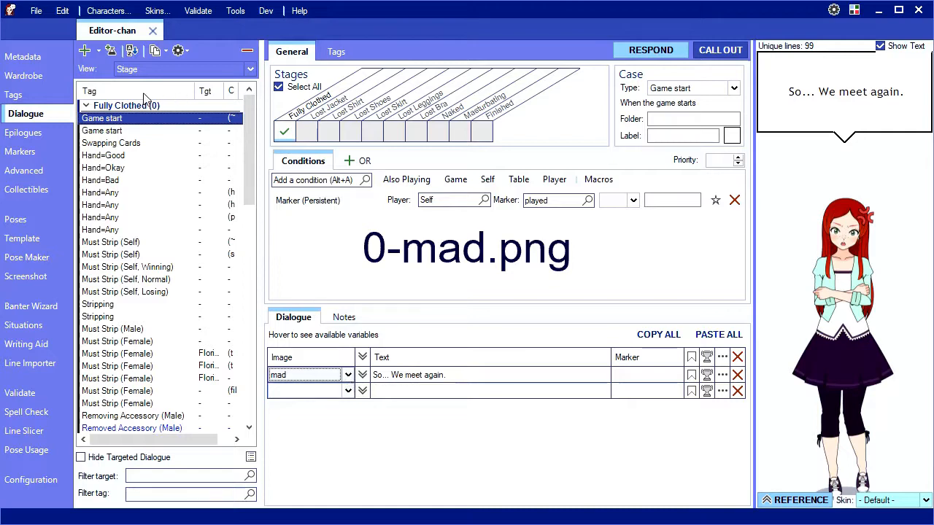
Select Lost Jacket's Hand=Okay line and preview its calm pose at the Lost Shirt stage
click(86, 106)
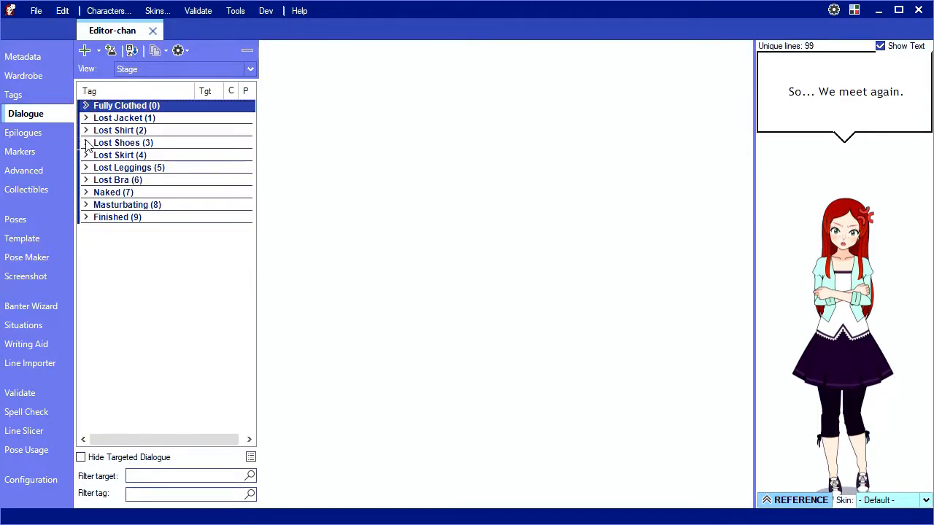
click(86, 118)
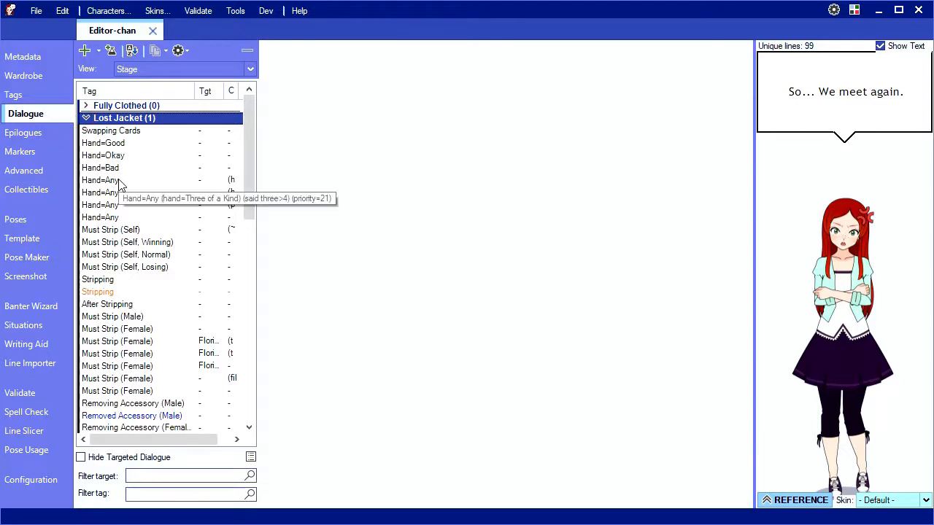
click(104, 155)
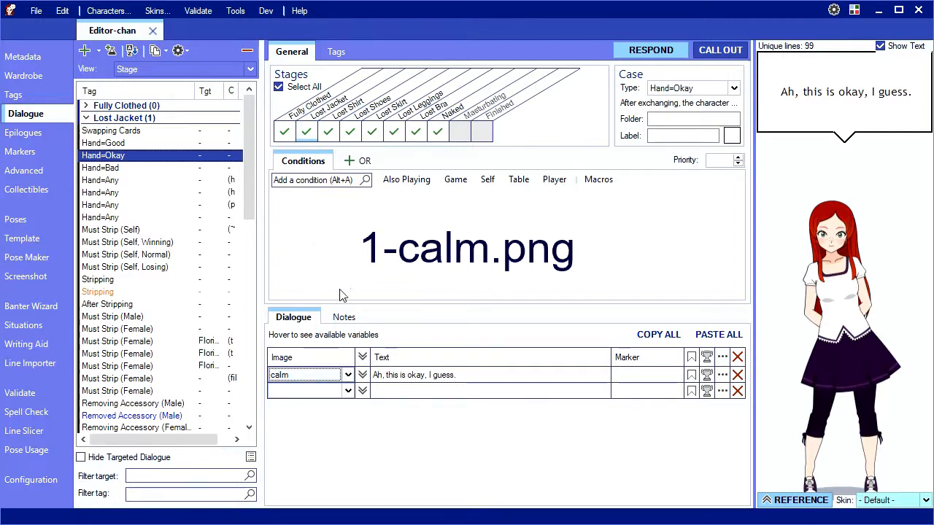
click(350, 132)
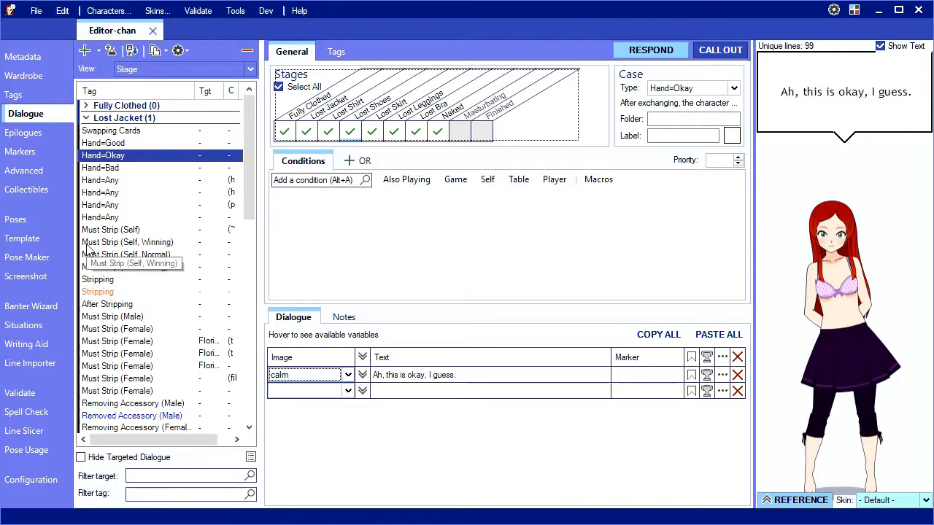
Start a stage 0 pose named jump, then copy the character's exported code from Kisekae
click(15, 219)
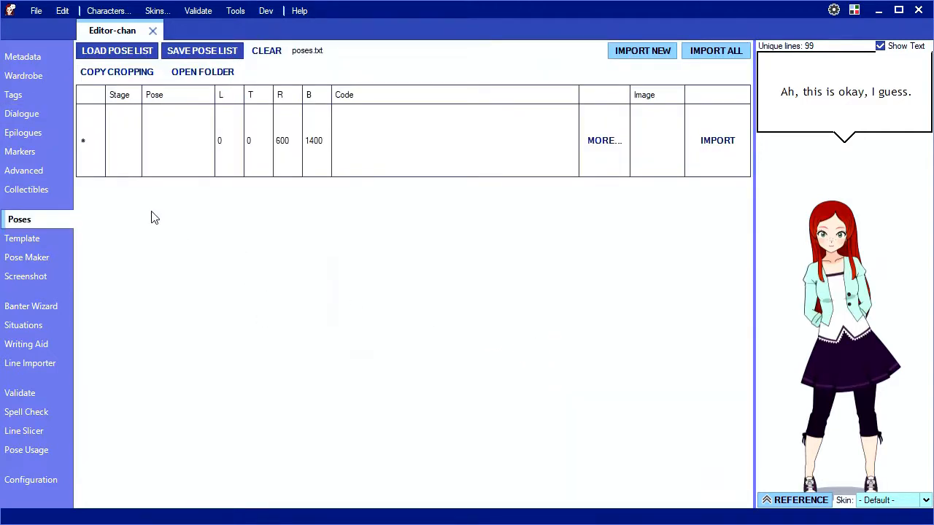
click(120, 162)
text(0)
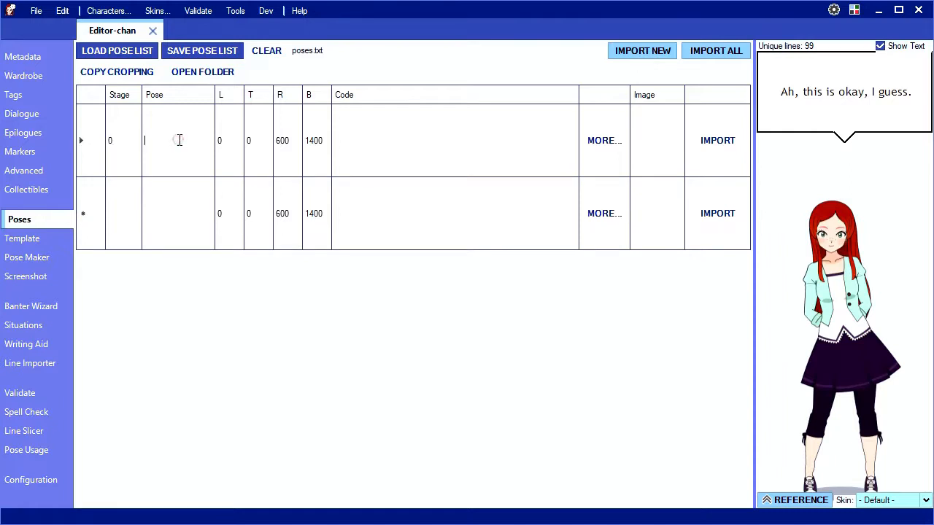
text(jump)
key(alt+Tab)
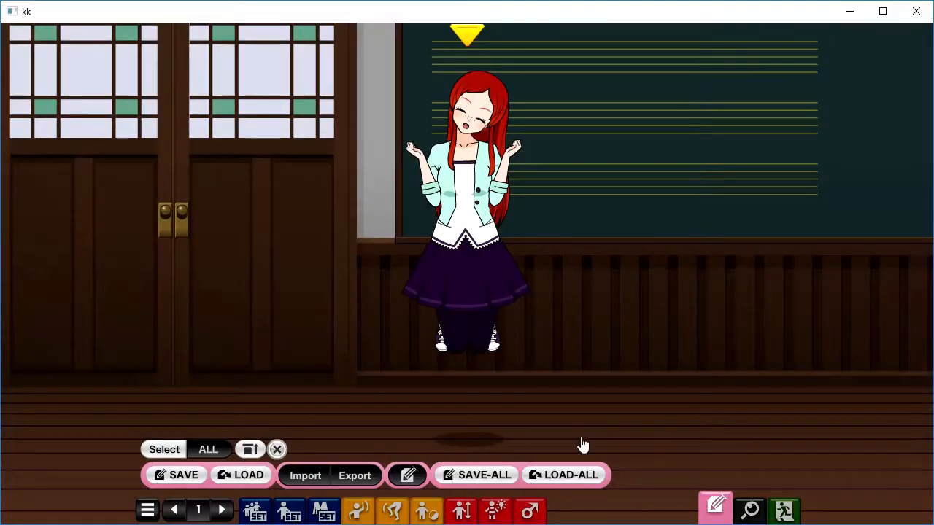
click(355, 475)
key(ctrl+a)
key(ctrl+c)
Paste the code into the jump row, import it and crop evenly to left 91, right 509
click(782, 40)
key(alt+Tab)
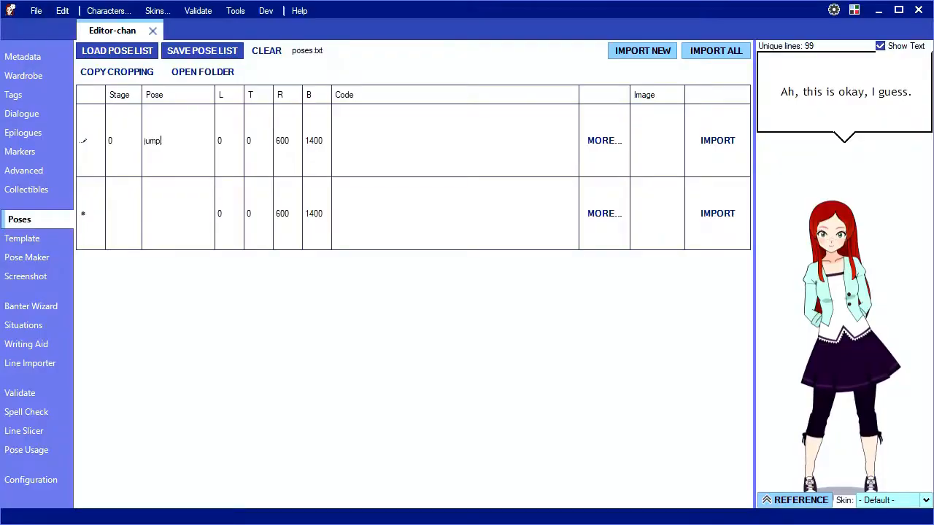
key(ctrl+v)
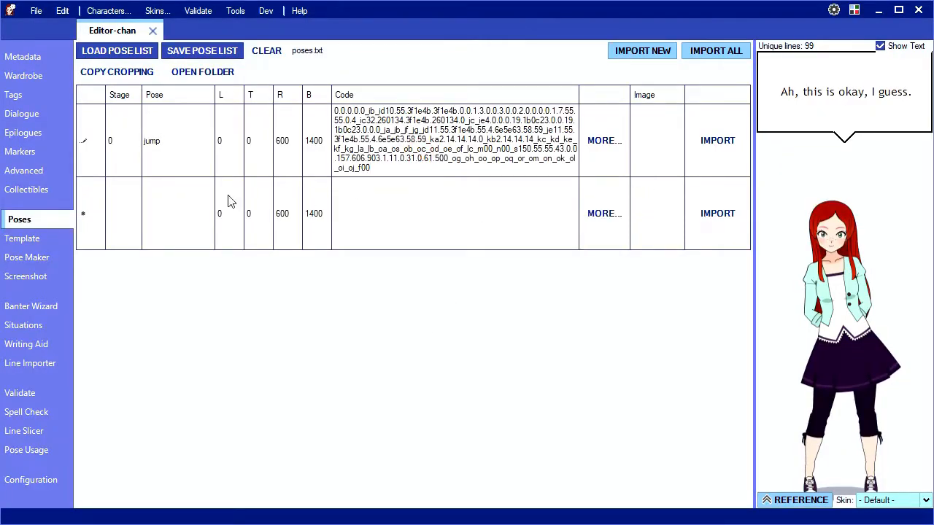
click(718, 140)
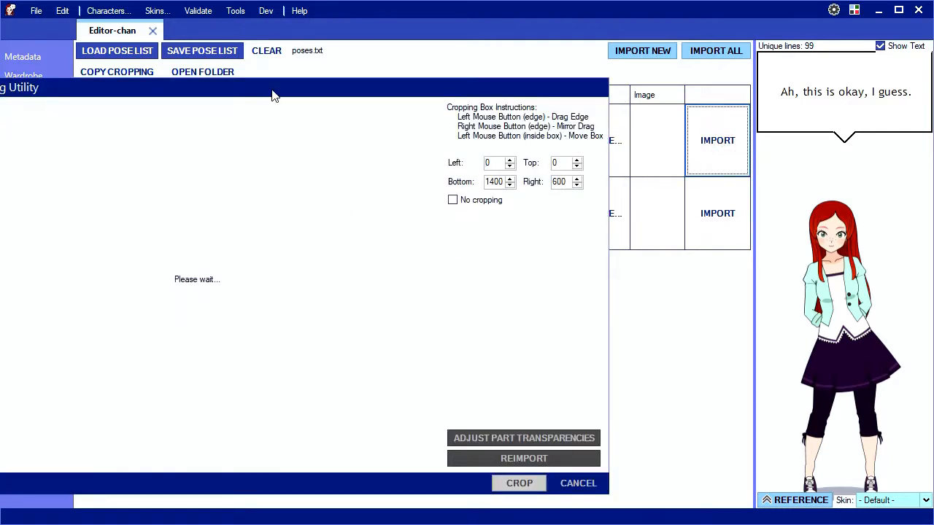
drag(271, 89, 423, 86)
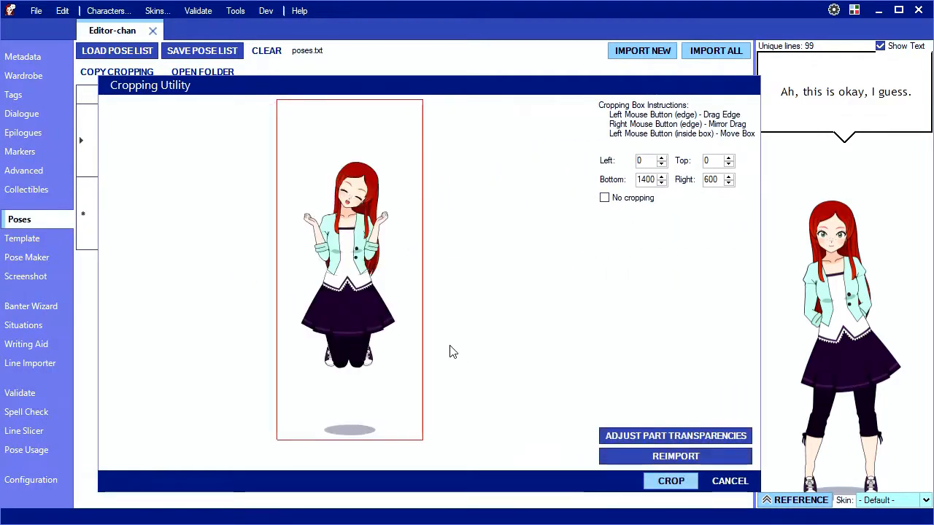
right_click(426, 329)
drag(426, 329, 400, 330)
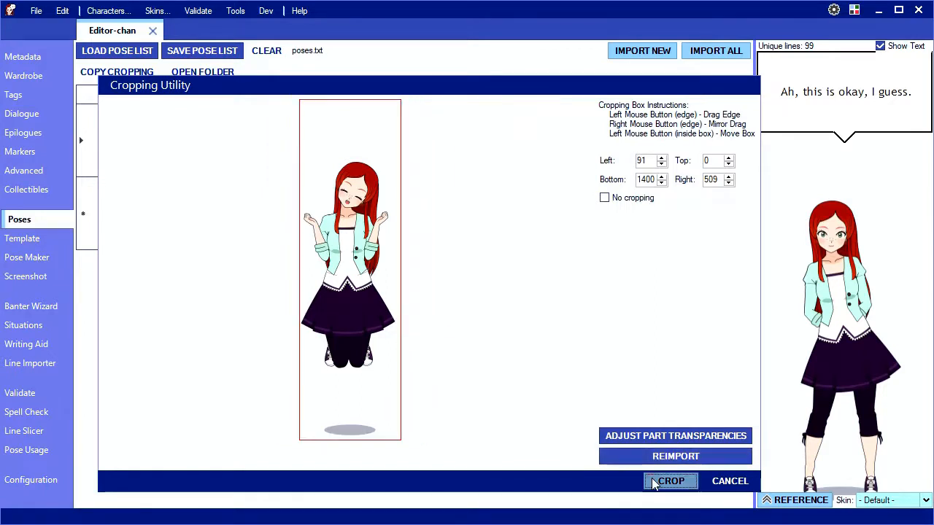
click(671, 481)
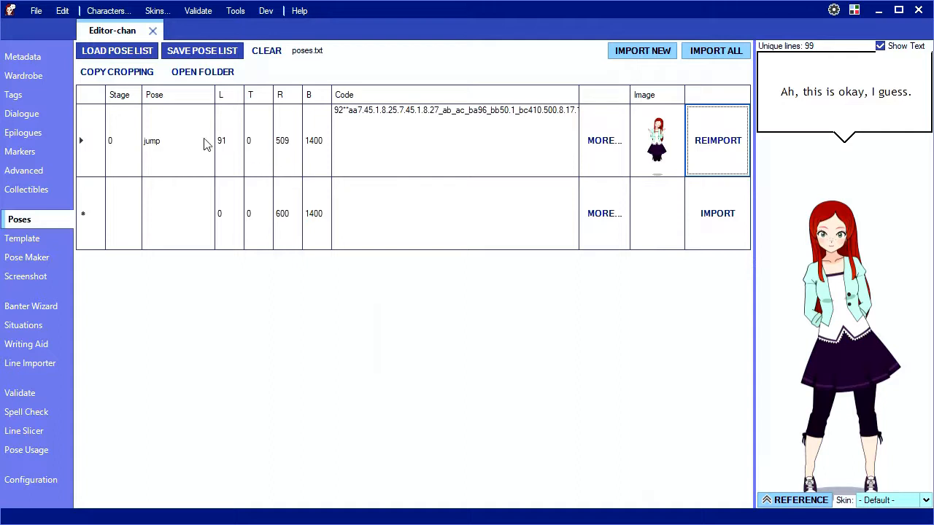
Add a stage 1 jump row with the jacketless outfit's Kisekae code, imported and cropped
click(123, 232)
text(0)
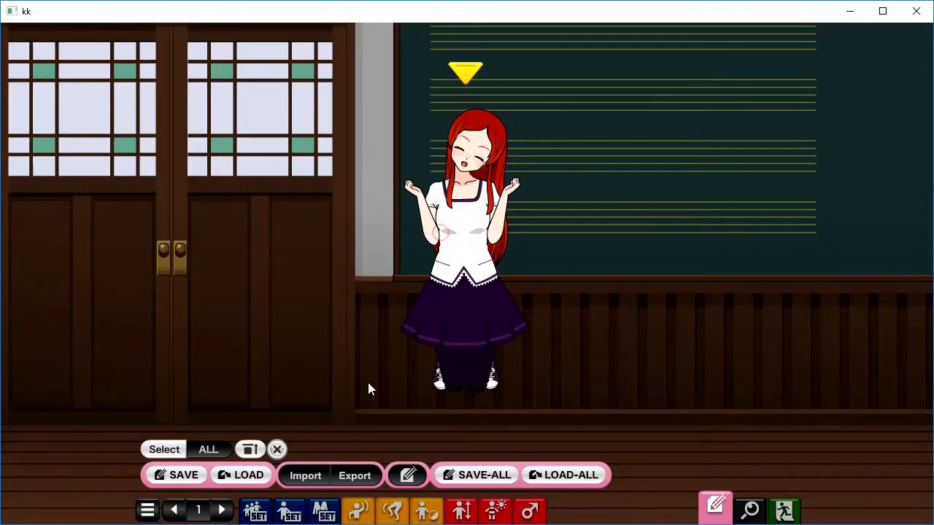
click(355, 475)
click(350, 250)
key(ctrl+c)
click(782, 39)
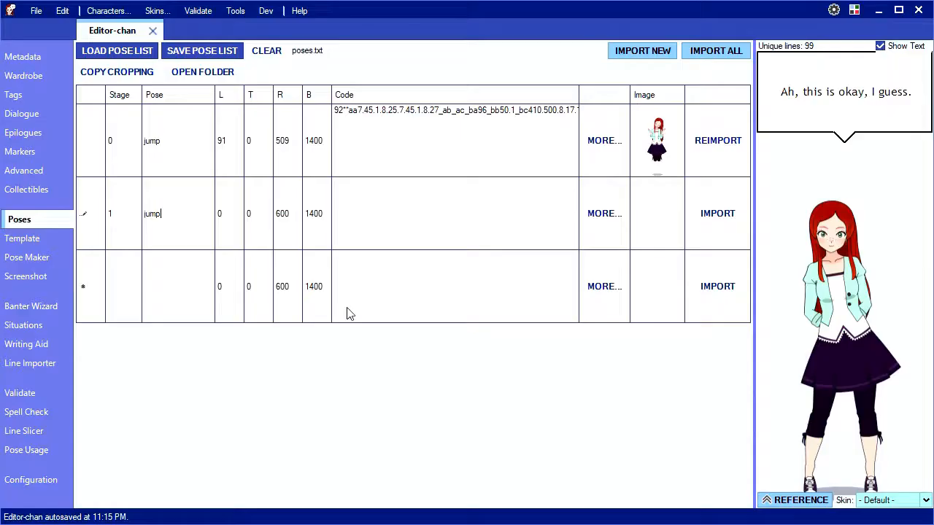
key(ctrl+v)
click(717, 213)
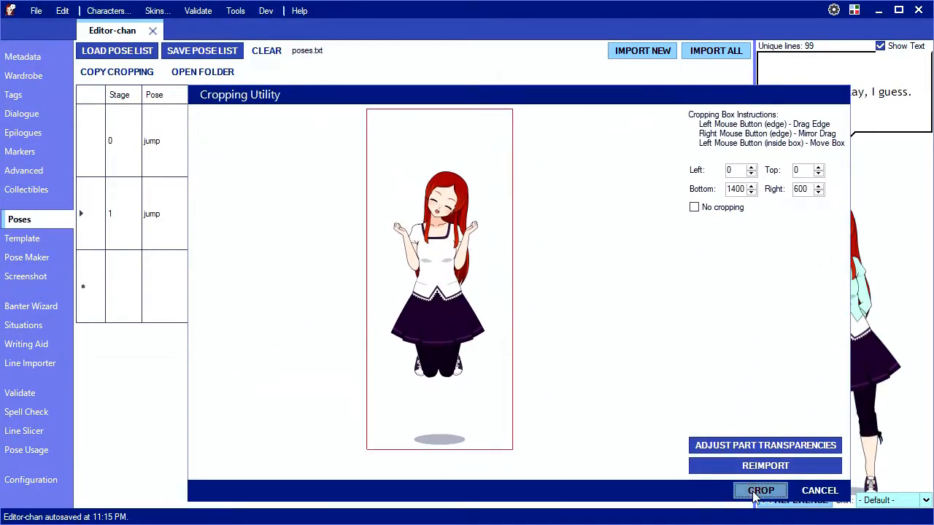
click(761, 491)
Add a stage 2 jump row and paste the bra outfit's exported Kisekae code into it
click(124, 288)
text(2)
click(175, 295)
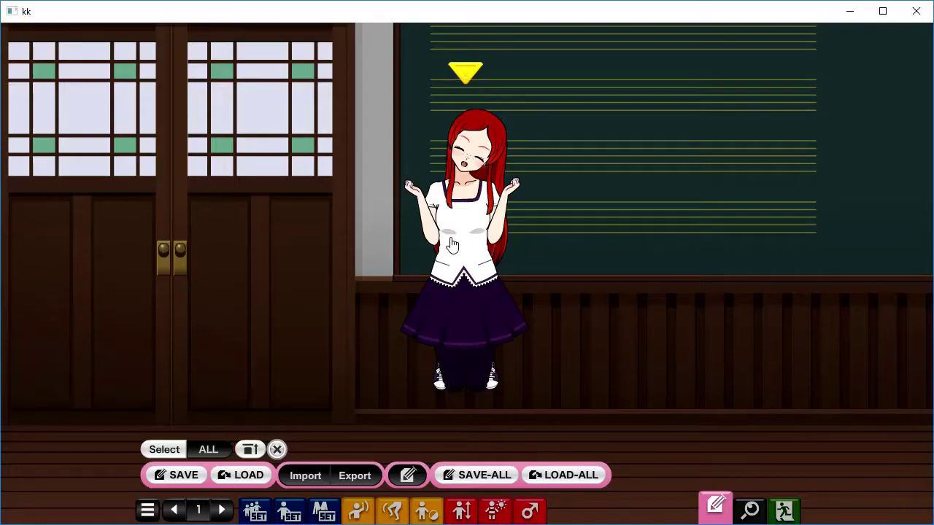
click(453, 241)
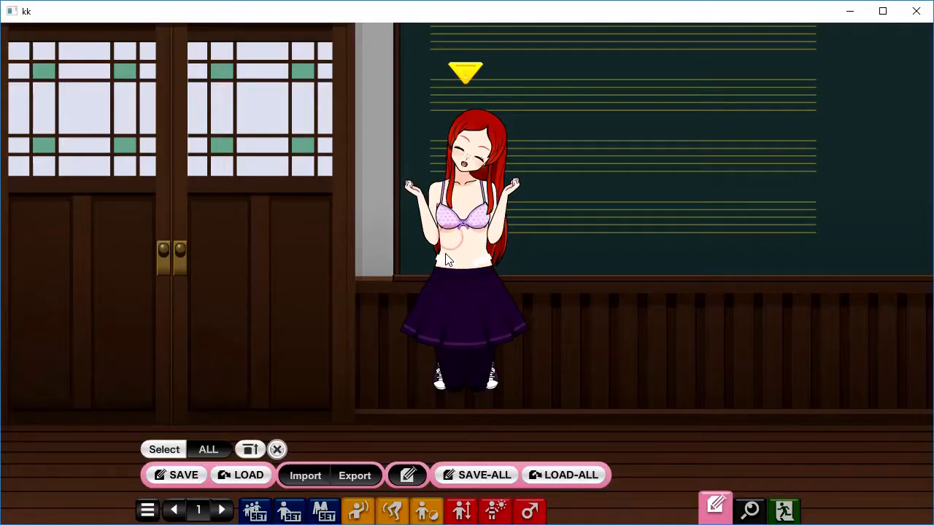
click(354, 475)
click(785, 45)
key(alt+Tab)
click(348, 301)
key(ctrl+v)
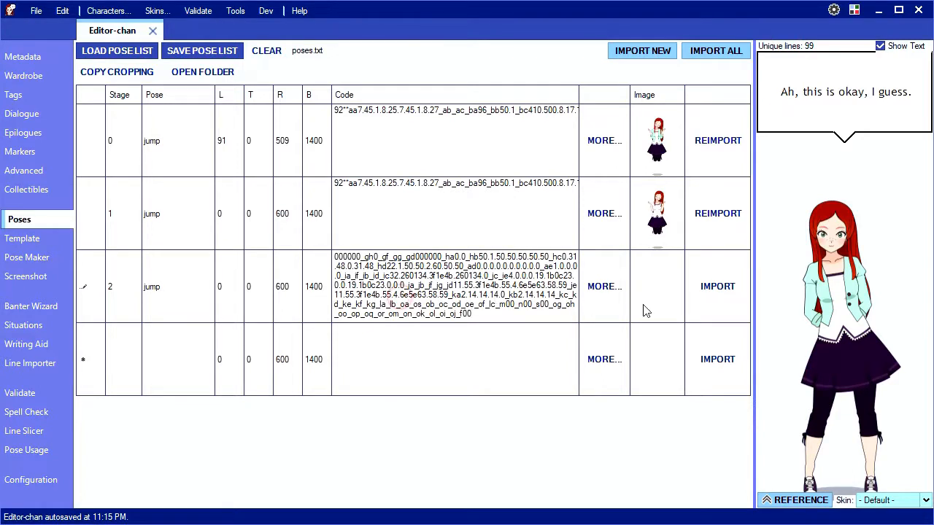
Copy the 0-jump crop onto the 1-jump and 2-jump poses
click(117, 72)
click(315, 197)
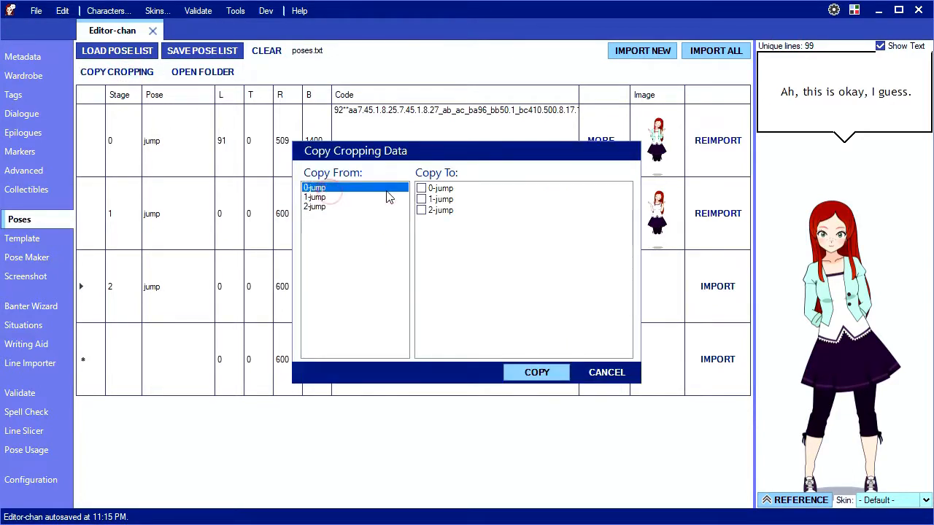
click(421, 200)
click(537, 372)
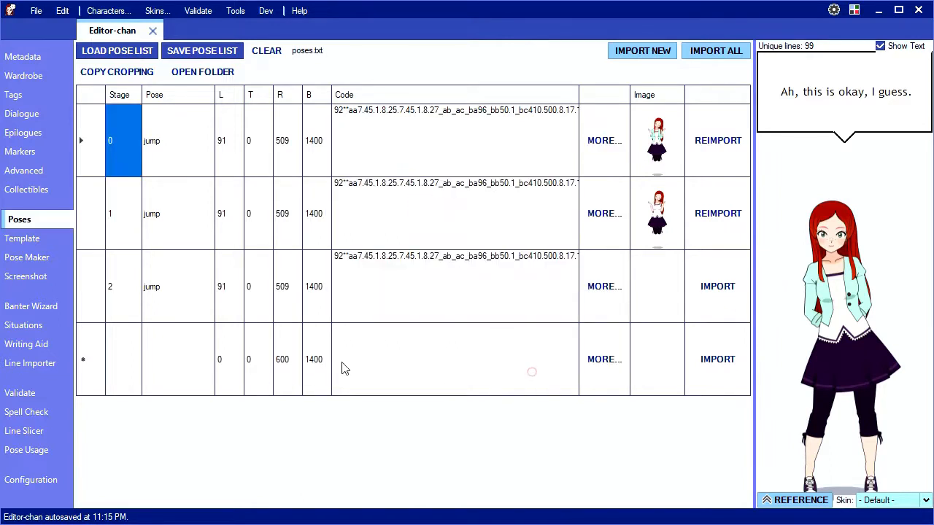
Import the stage 2 jump image and reimport stage 1 with the copied crop
click(717, 286)
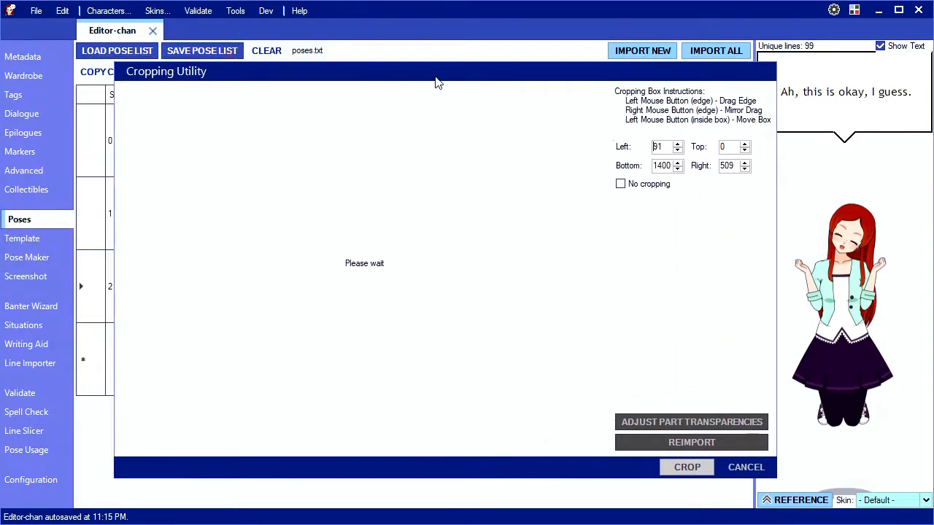
click(670, 474)
click(718, 213)
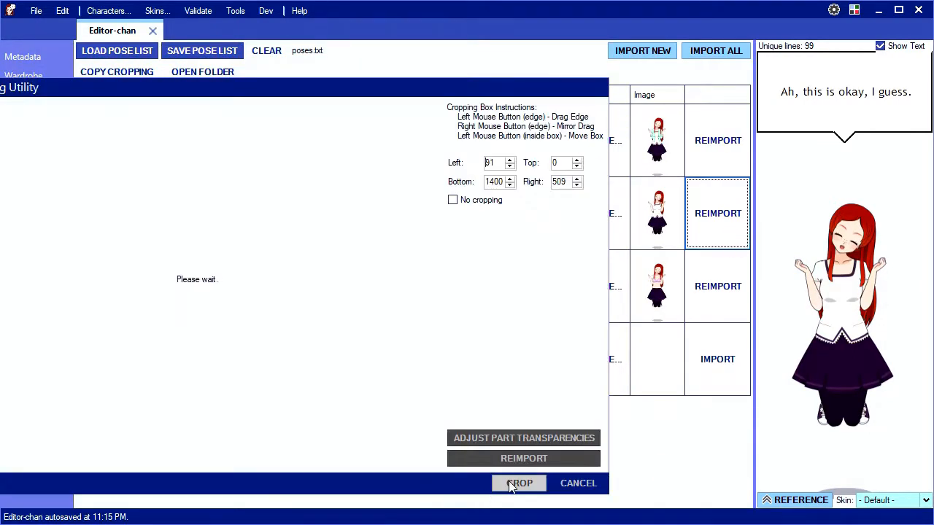
drag(255, 94, 321, 94)
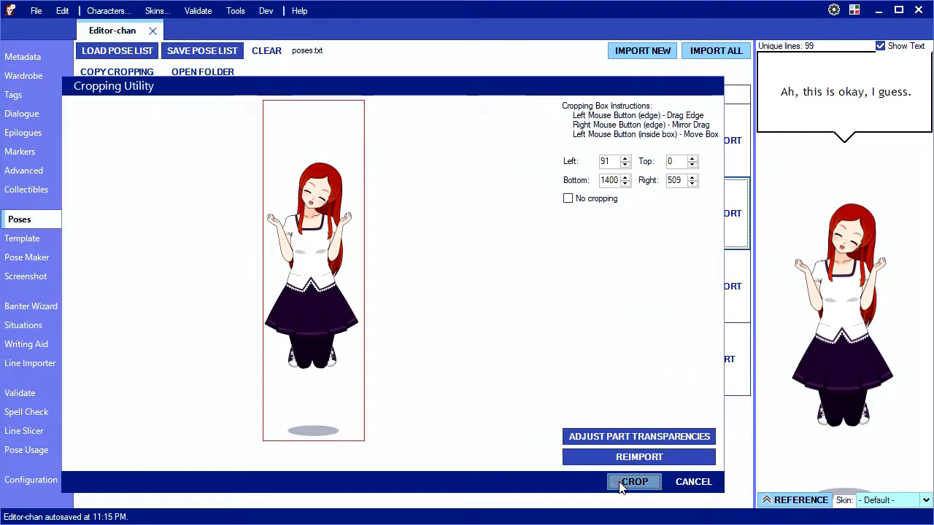
click(621, 483)
click(25, 113)
Group dialogue by case and extend the Hand=Any line to all stages, keeping the happy pose
click(183, 69)
click(131, 88)
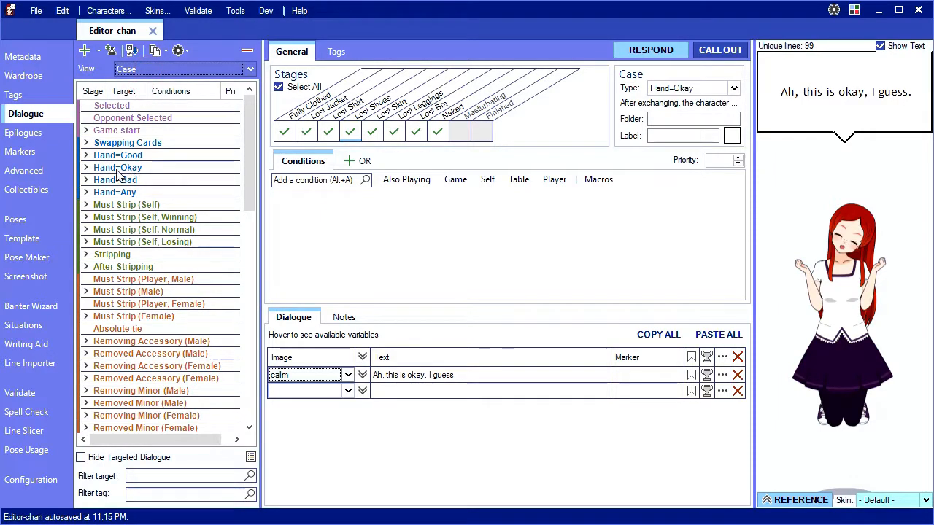
click(102, 192)
click(84, 50)
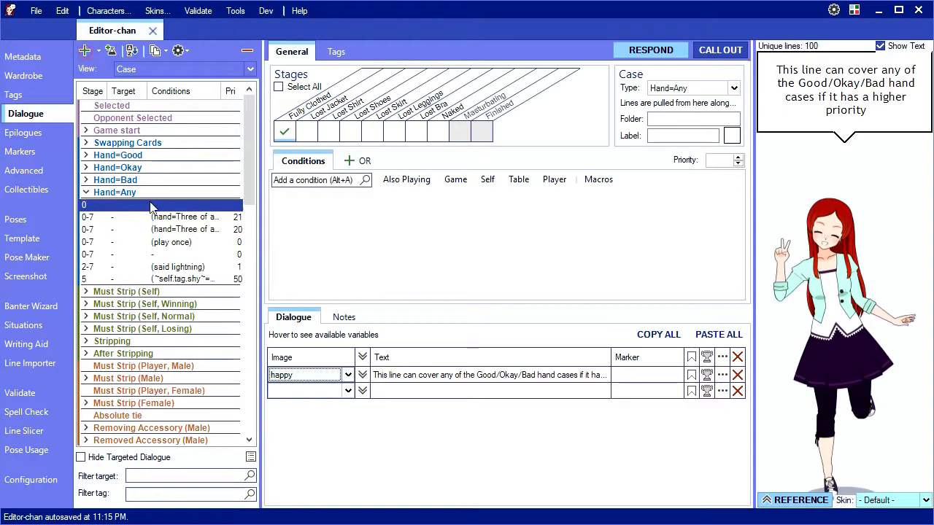
click(312, 133)
drag(350, 133, 438, 132)
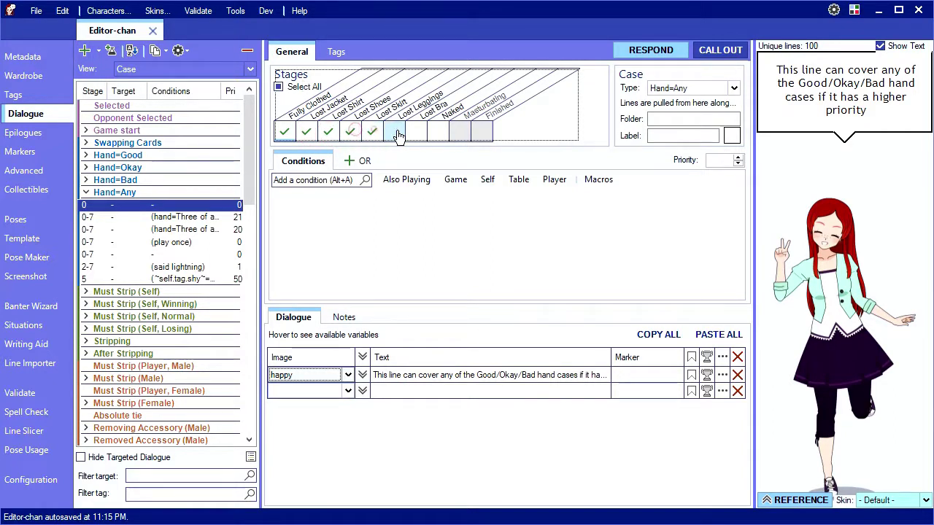
click(348, 375)
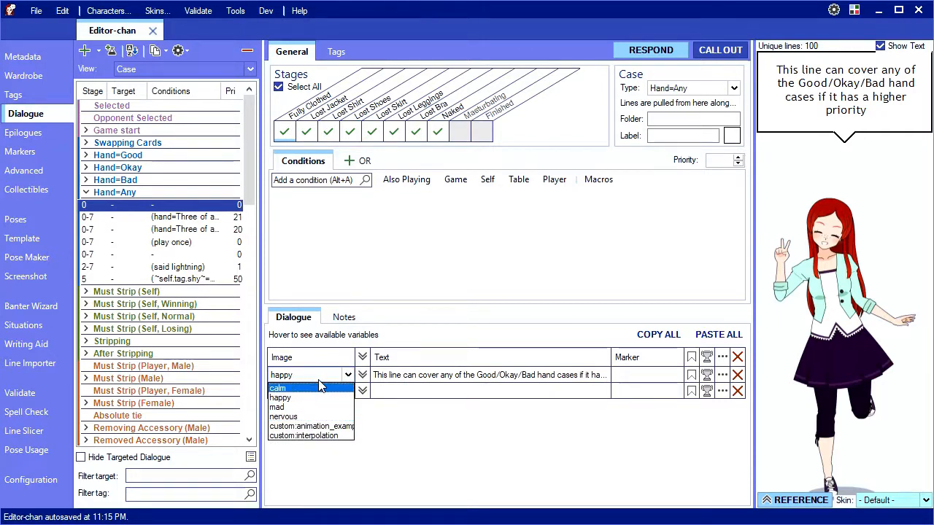
click(407, 284)
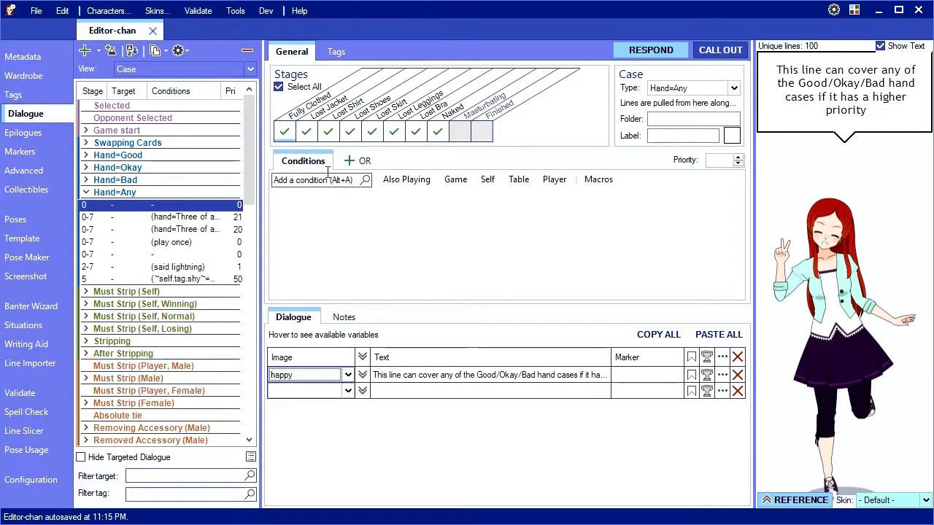
Limit the line to Lost Jacket and Lost Shirt and give it the jump pose
click(287, 132)
click(350, 133)
click(371, 133)
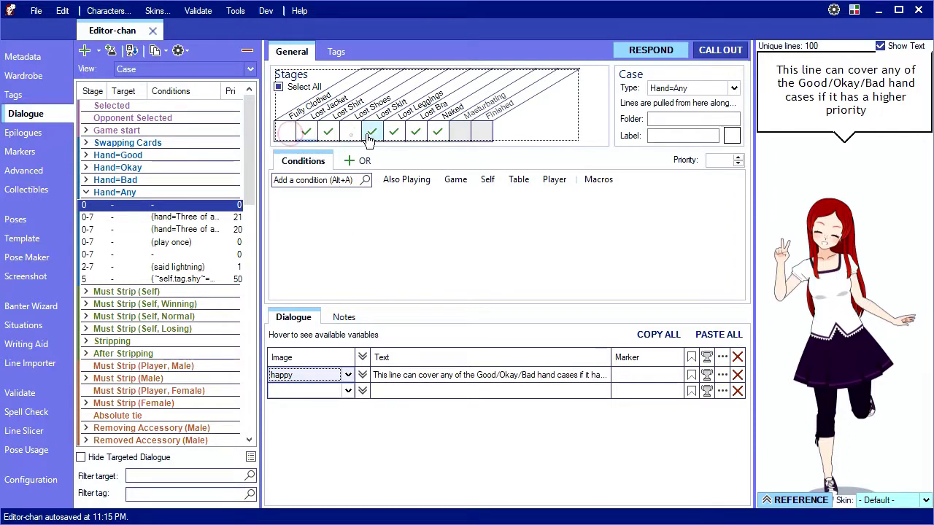
click(415, 133)
click(437, 132)
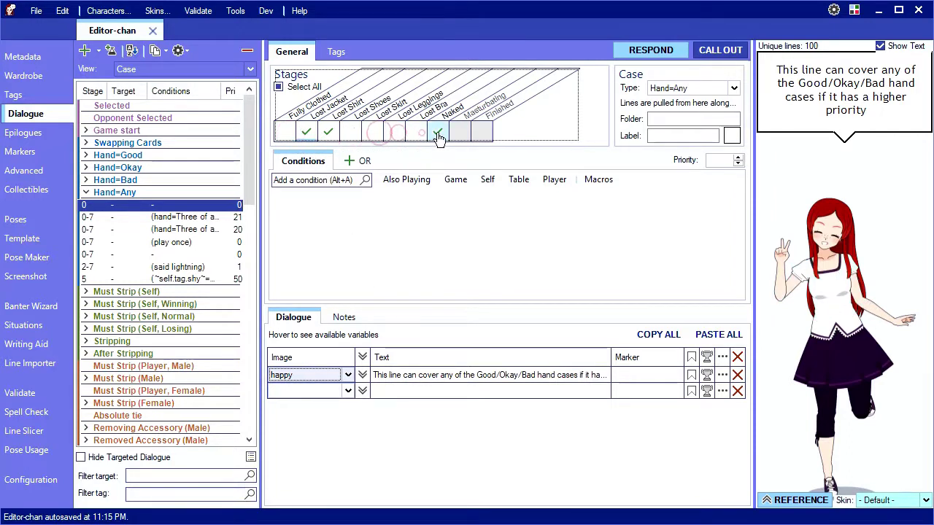
click(348, 375)
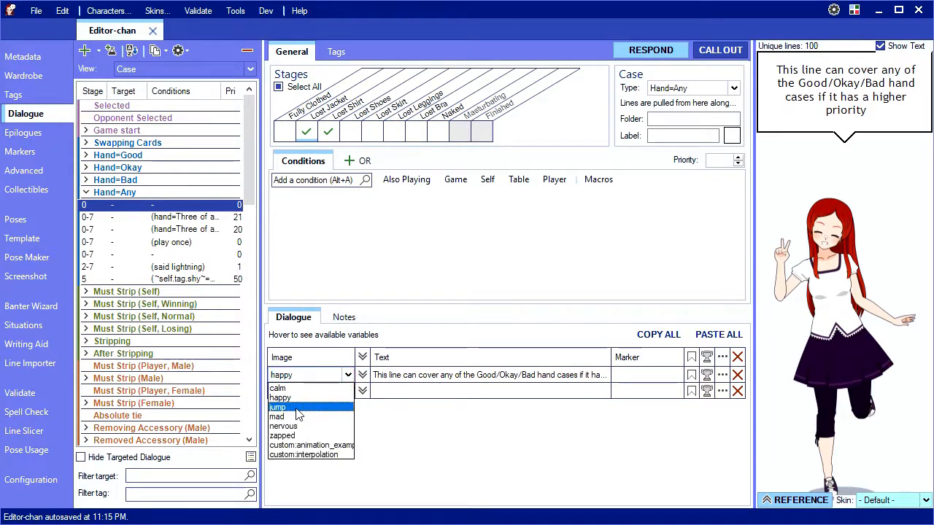
click(298, 408)
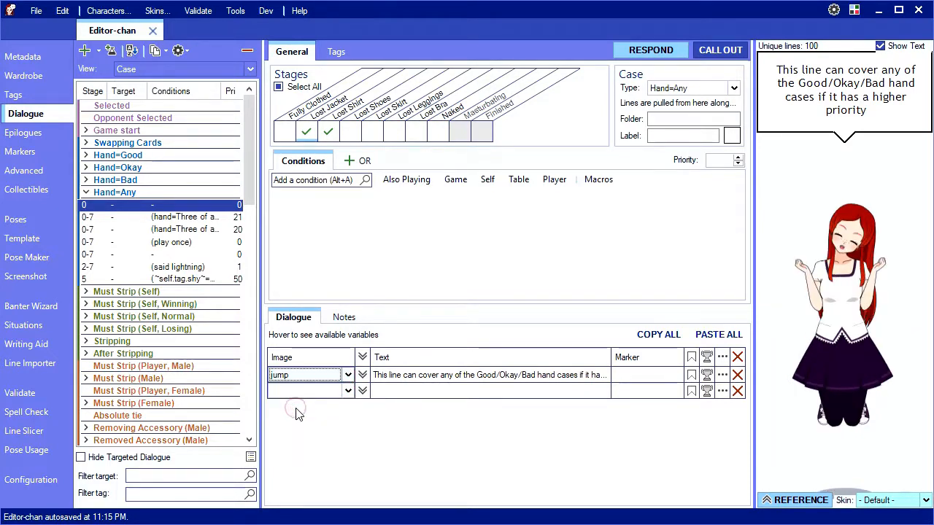
Try adding Lost Shoes, remove it again and keep the line's pose as jump
click(350, 131)
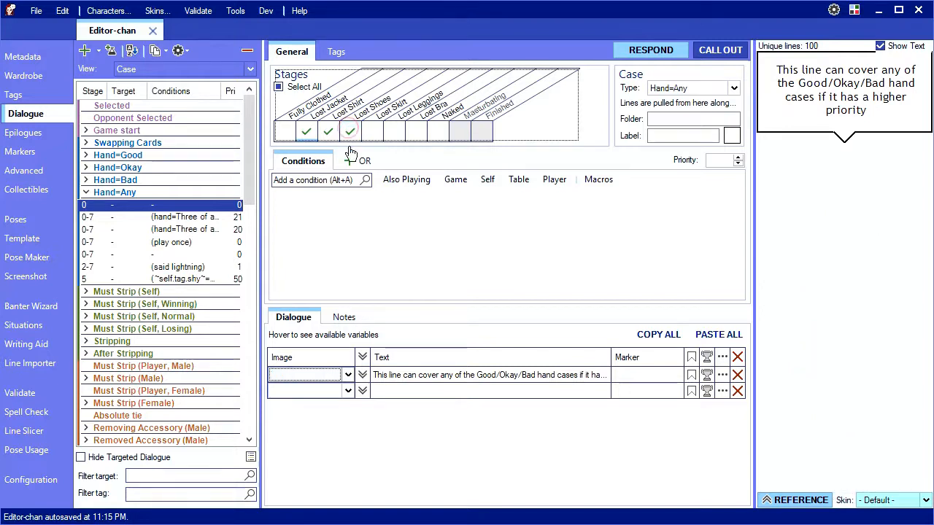
click(348, 375)
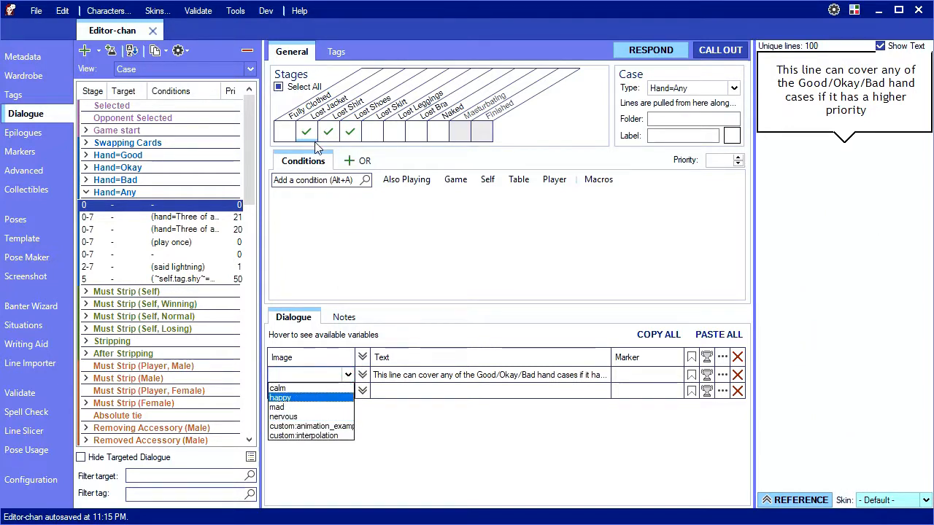
click(350, 132)
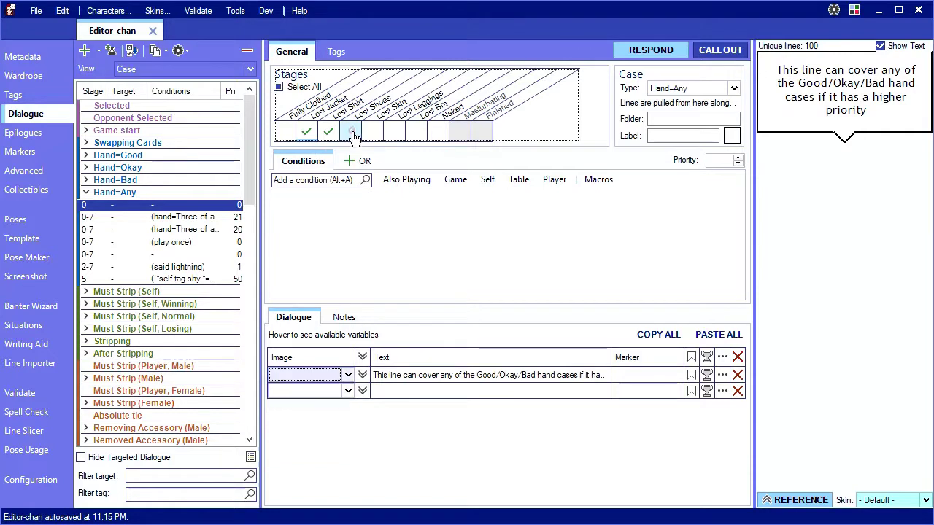
click(348, 375)
click(278, 407)
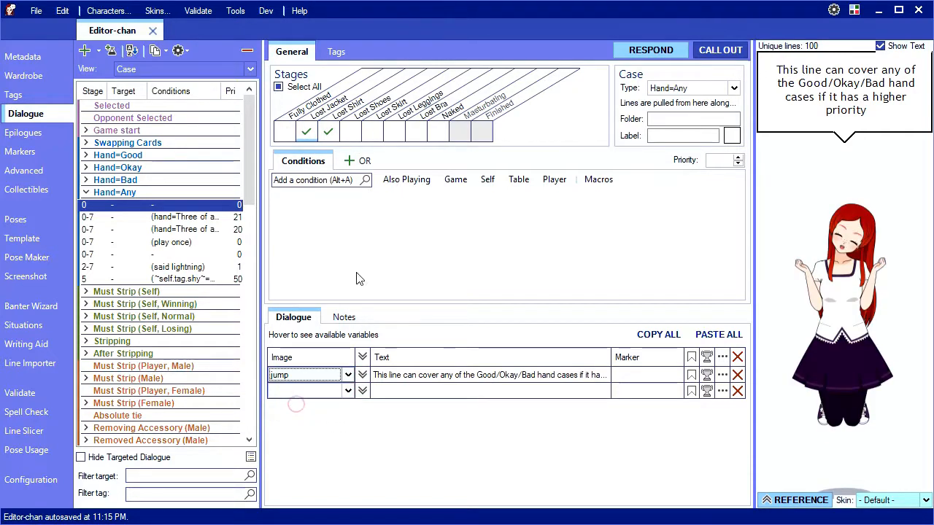
click(284, 131)
click(348, 375)
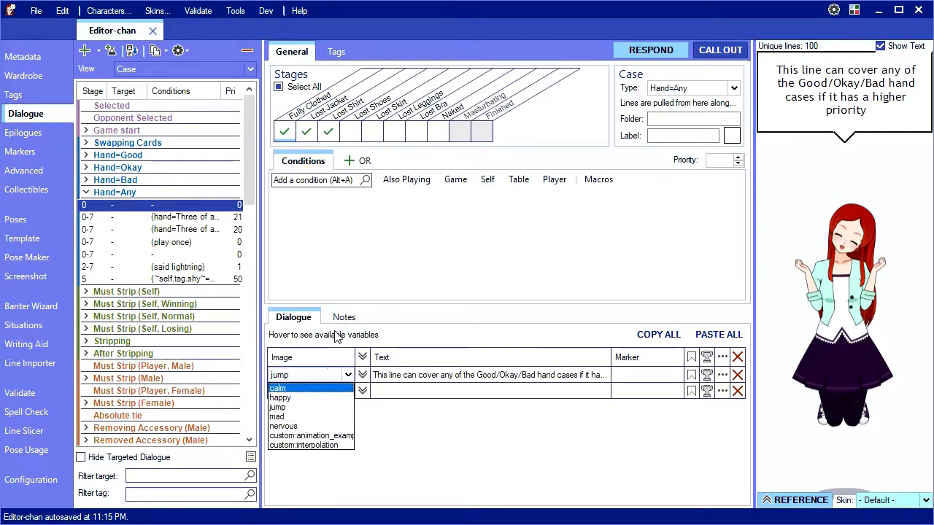
click(351, 284)
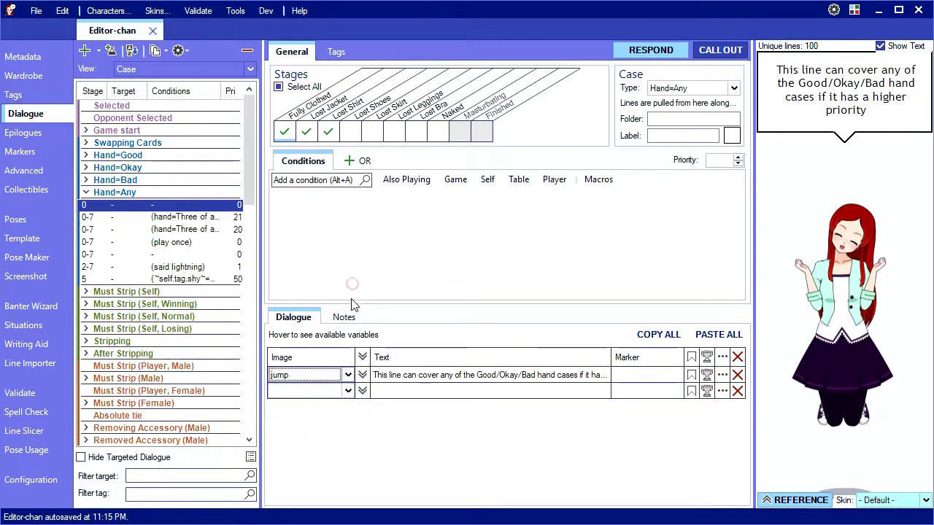
Extend the Hand=Any line back out to the later stages through Naked
click(350, 132)
click(372, 132)
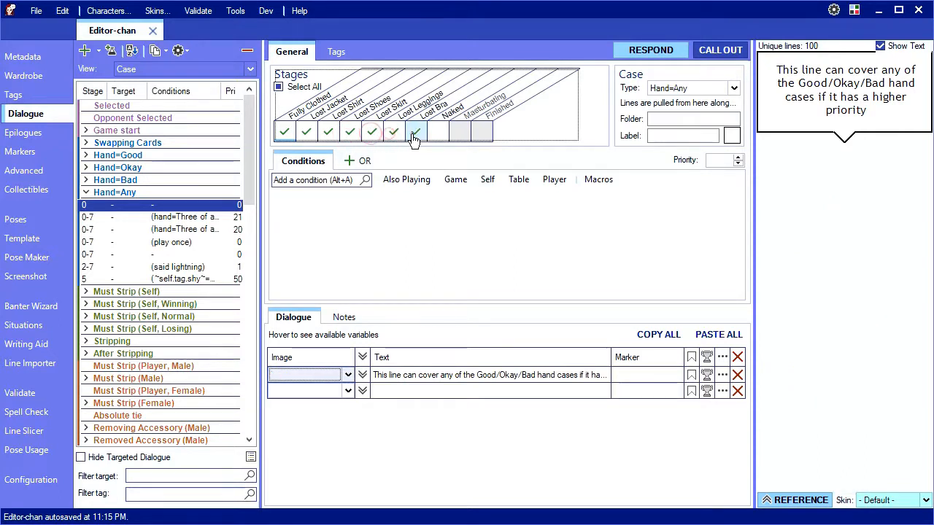
click(415, 132)
click(437, 132)
click(348, 375)
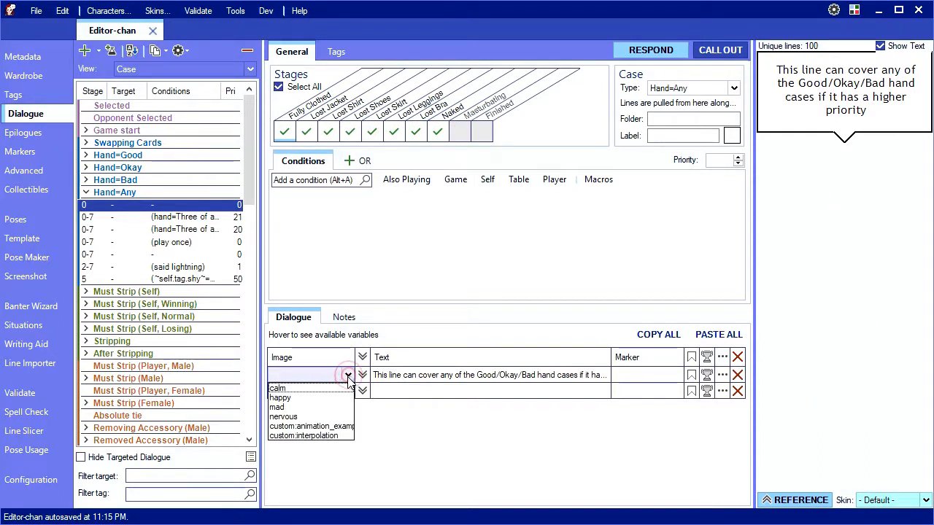
Set the line to happy, with per-stage images 0-jump, 1-jump and 2-jump for the first three stages
click(322, 400)
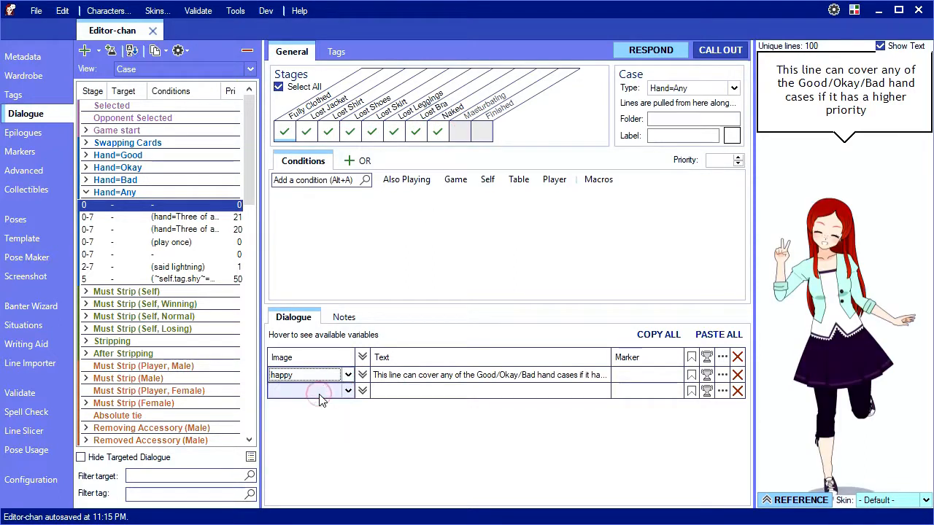
click(363, 375)
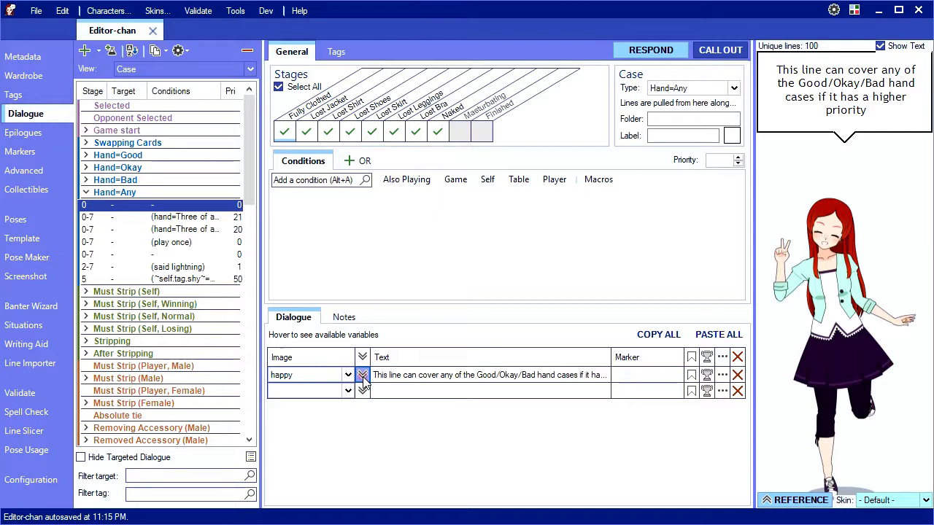
click(363, 375)
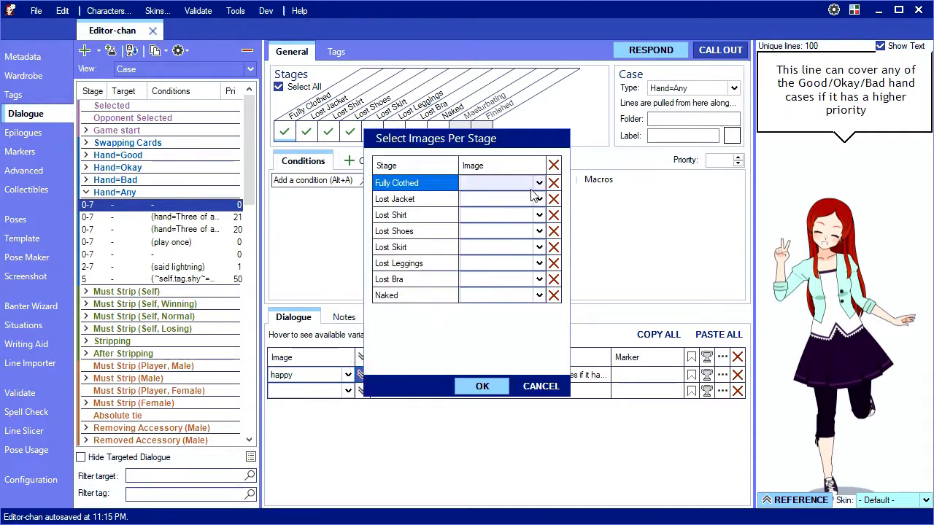
click(538, 183)
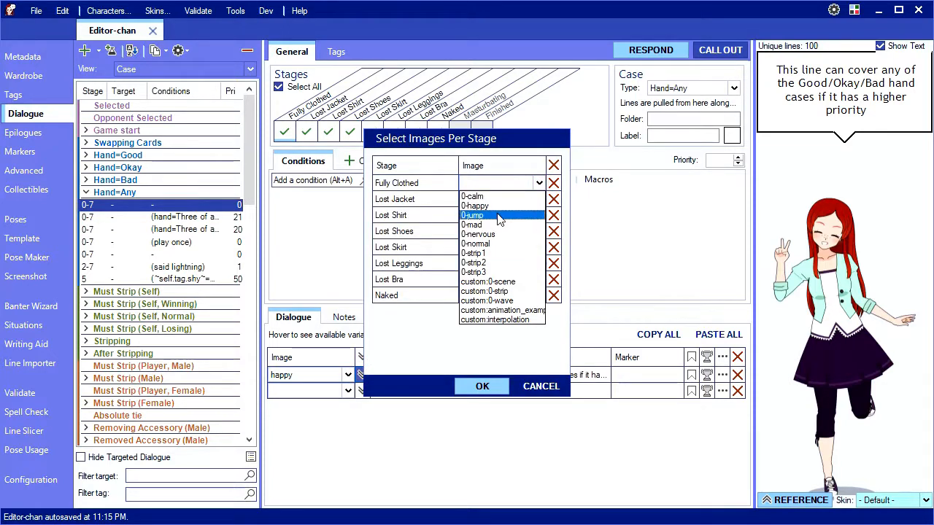
click(500, 217)
click(538, 199)
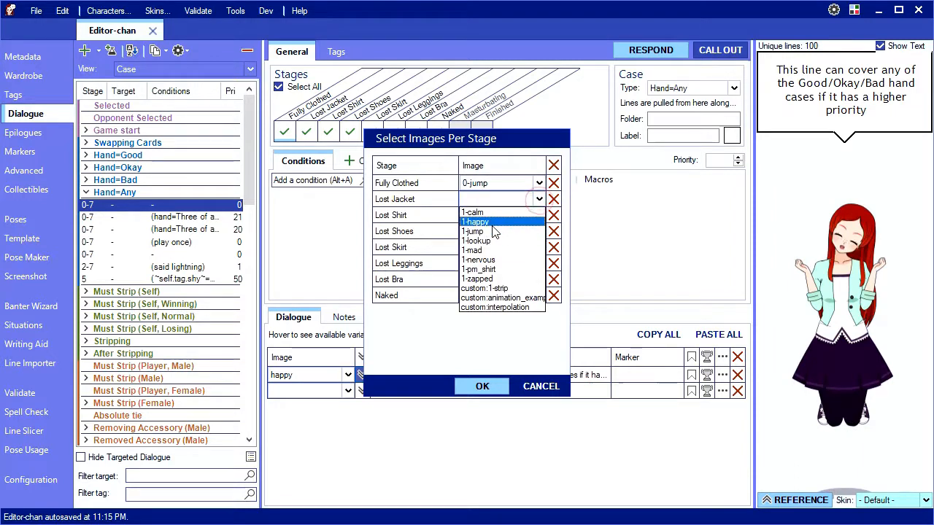
click(473, 231)
click(538, 215)
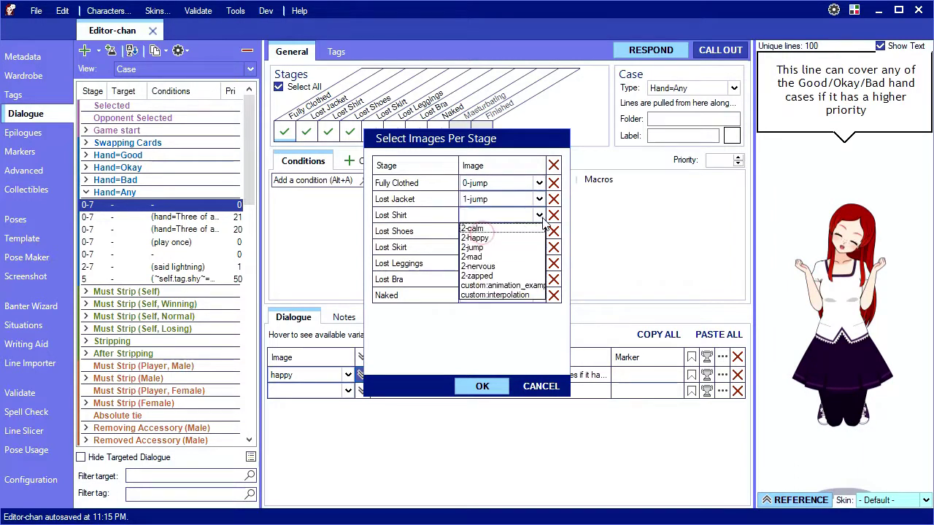
click(489, 252)
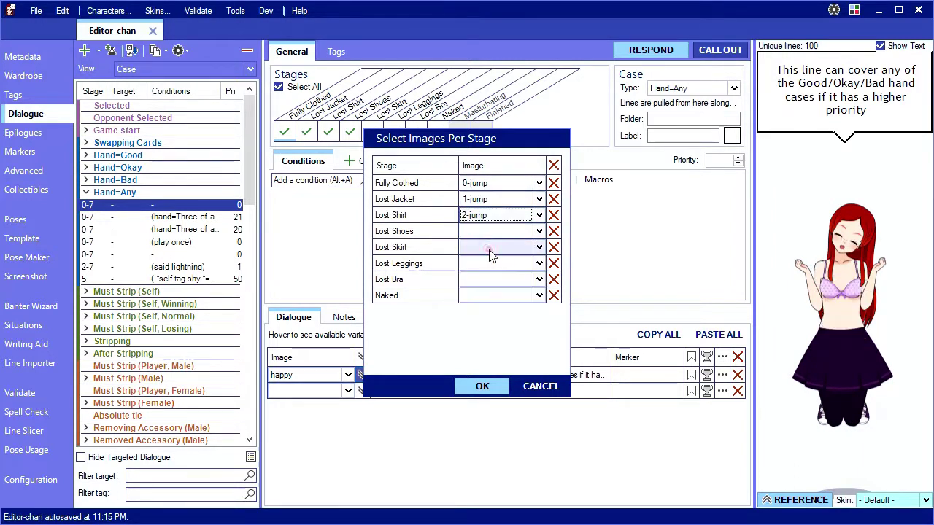
click(484, 387)
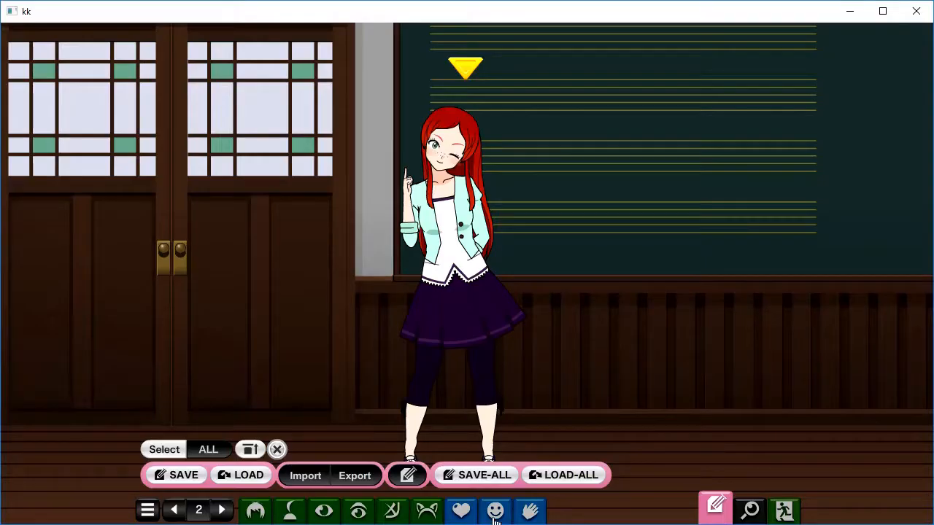
Copy the winking character's export code from Kisekae and start a pose row named all
click(354, 475)
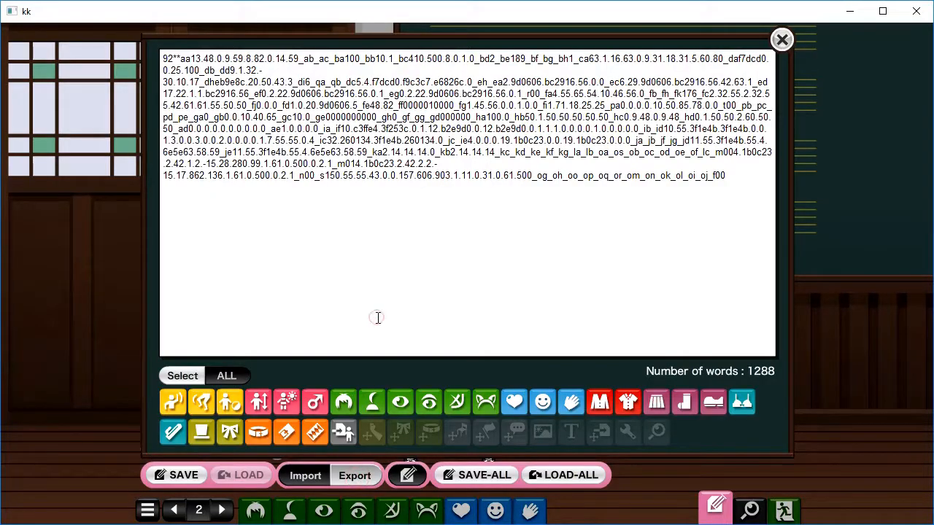
key(ctrl+a)
click(782, 39)
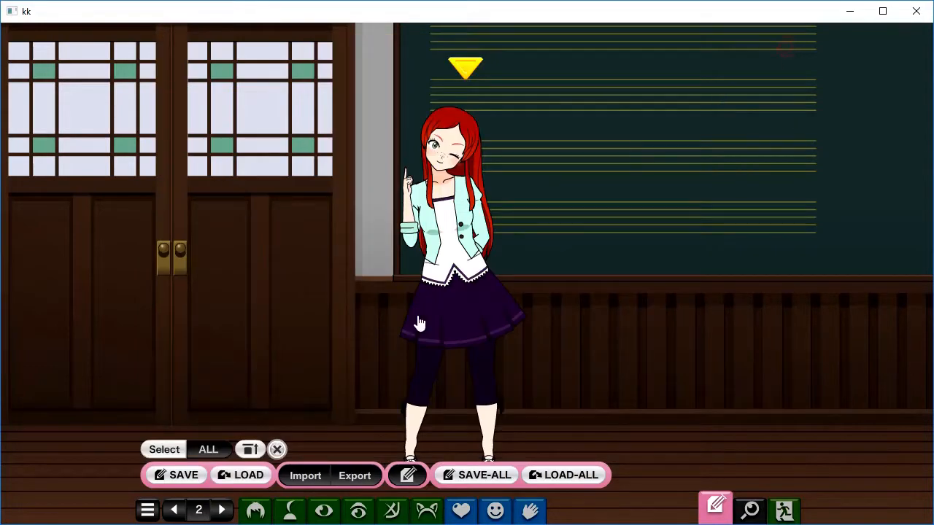
key(alt+Tab)
click(179, 142)
text(all)
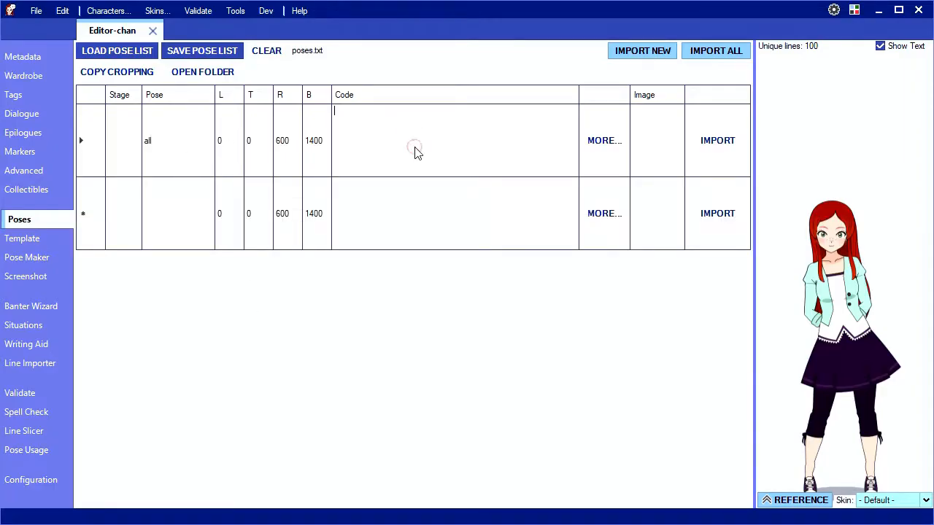
Paste the code into the all pose, import it and accept the default crop
key(ctrl+v)
click(718, 140)
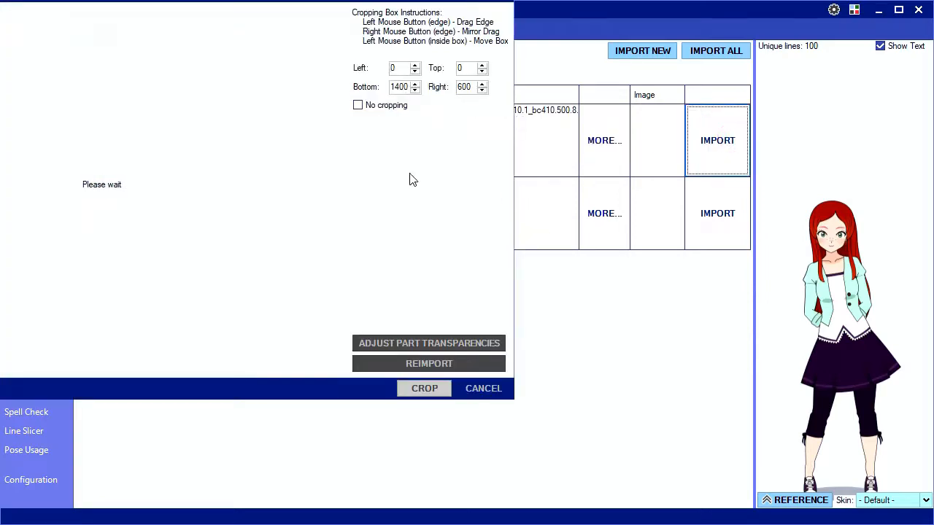
drag(204, 4, 462, 86)
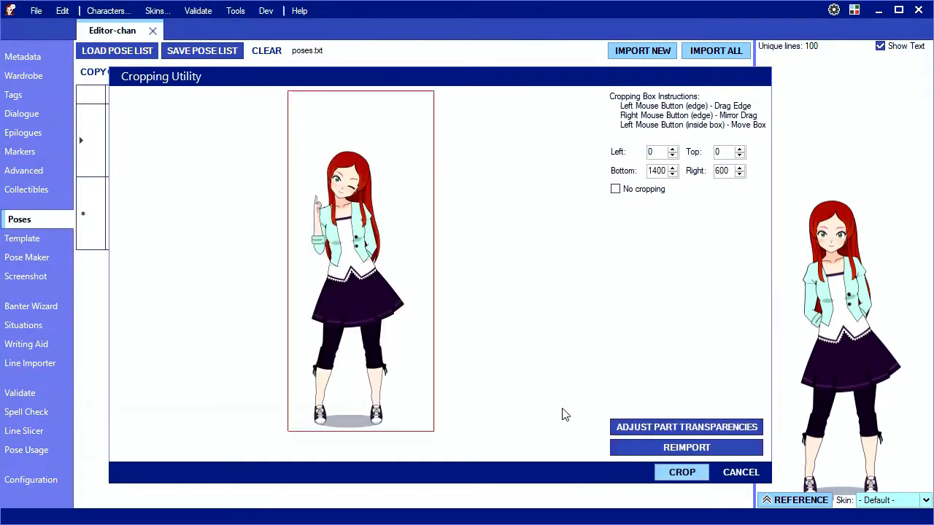
click(681, 472)
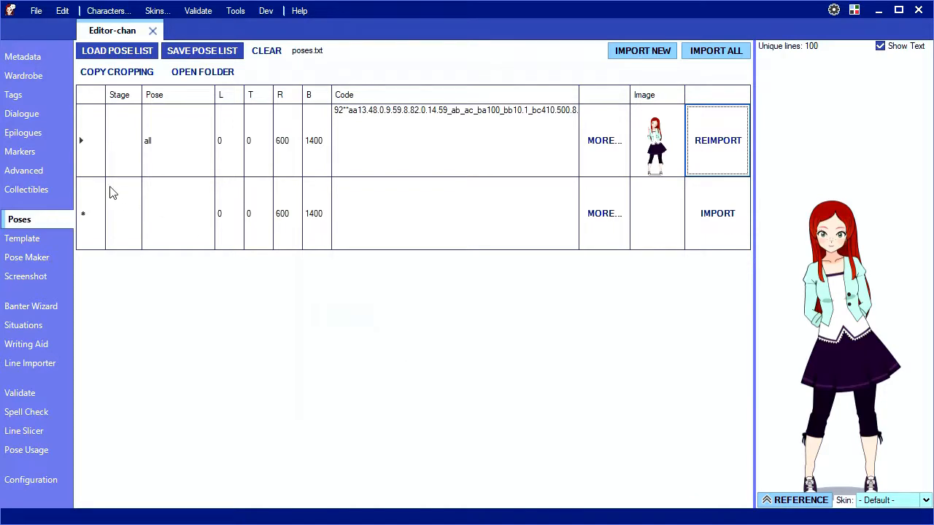
Give the 'I got a three of a kind!' line the all image
click(26, 113)
click(186, 229)
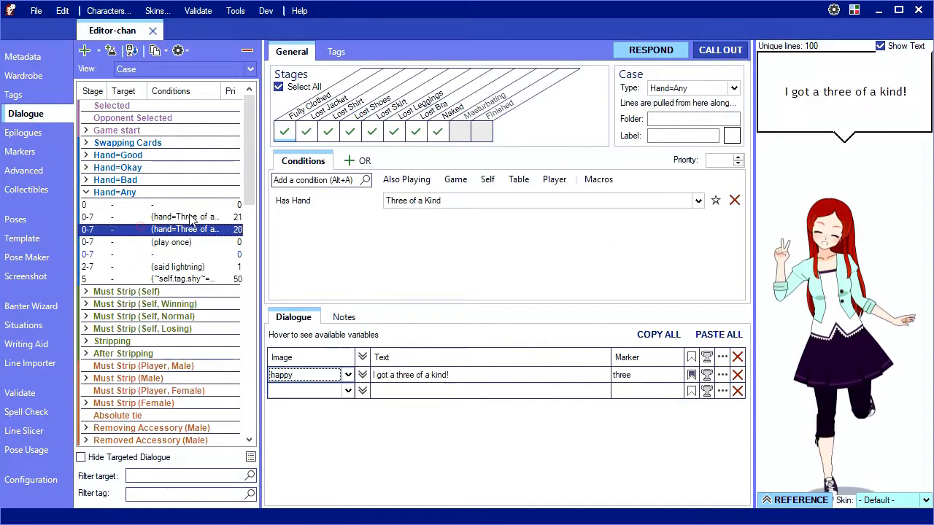
click(348, 375)
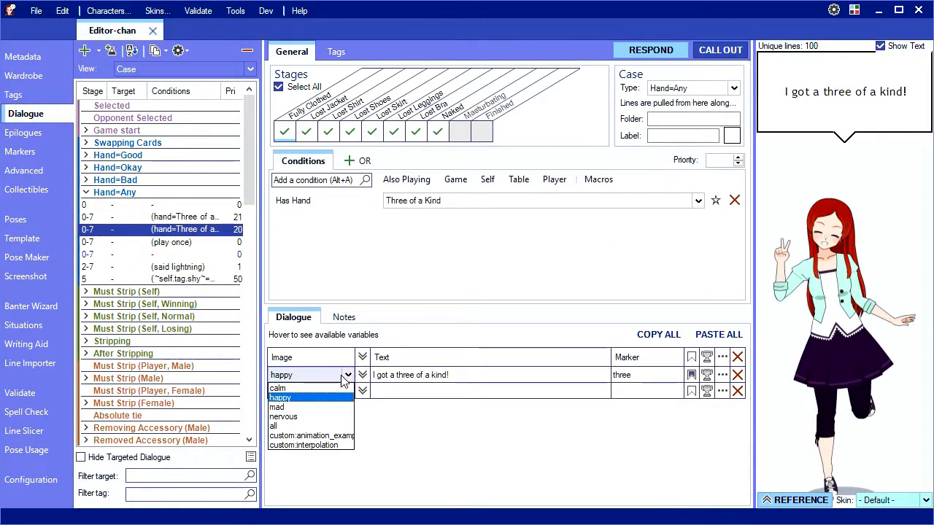
click(332, 426)
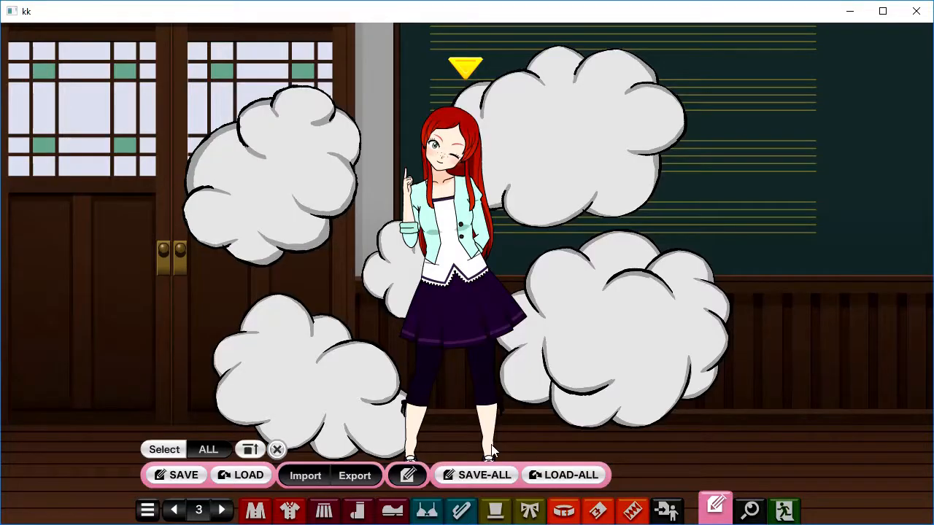
Toggle the smoke cloud layer, copy the scene's export code and return to Editor-chan
click(666, 510)
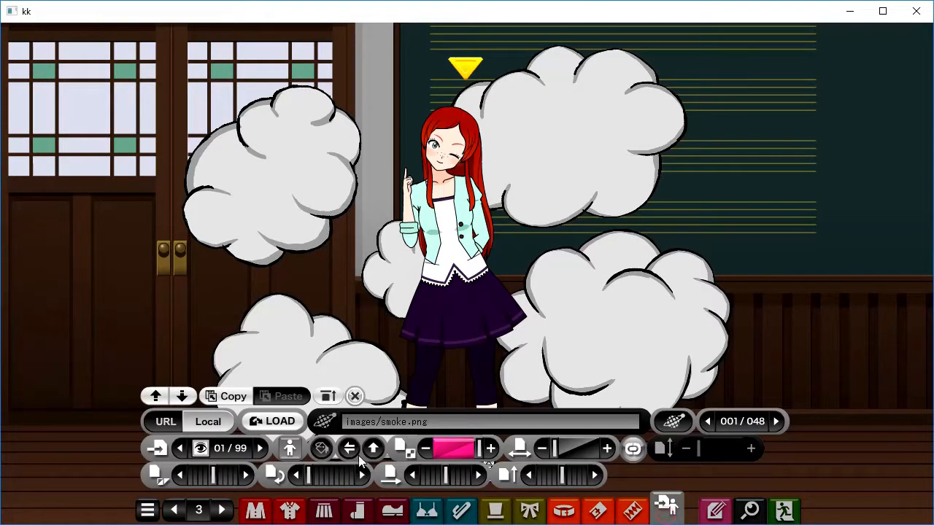
click(199, 449)
click(715, 510)
click(354, 475)
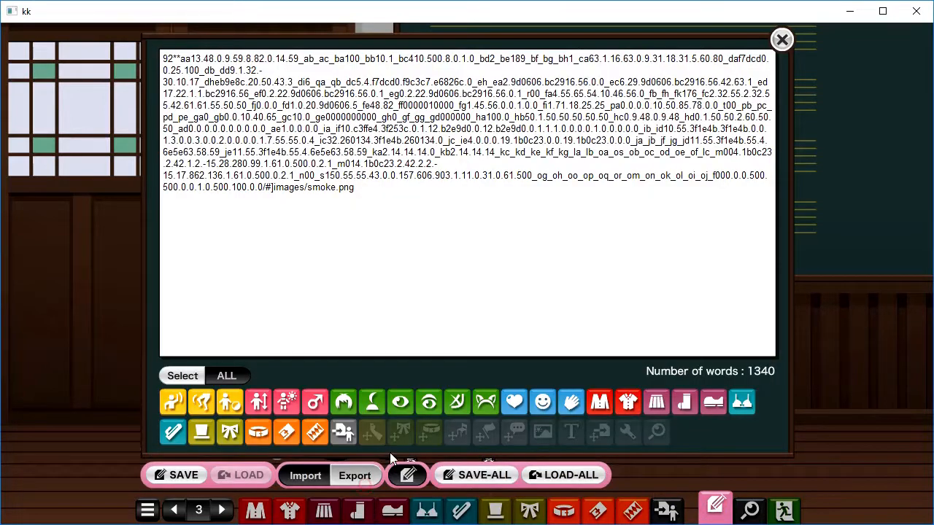
click(782, 40)
key(alt+Tab)
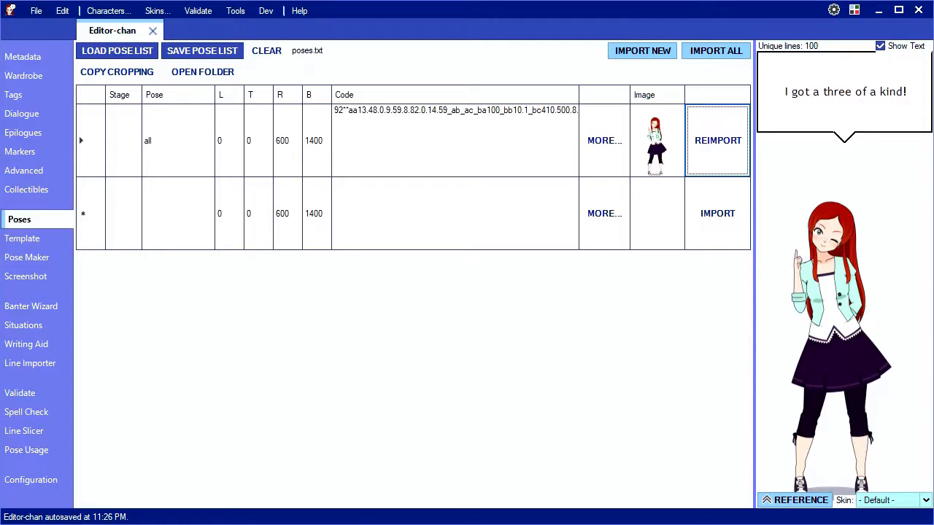
Check the KKL program path in Settings and leave it unchanged
click(833, 10)
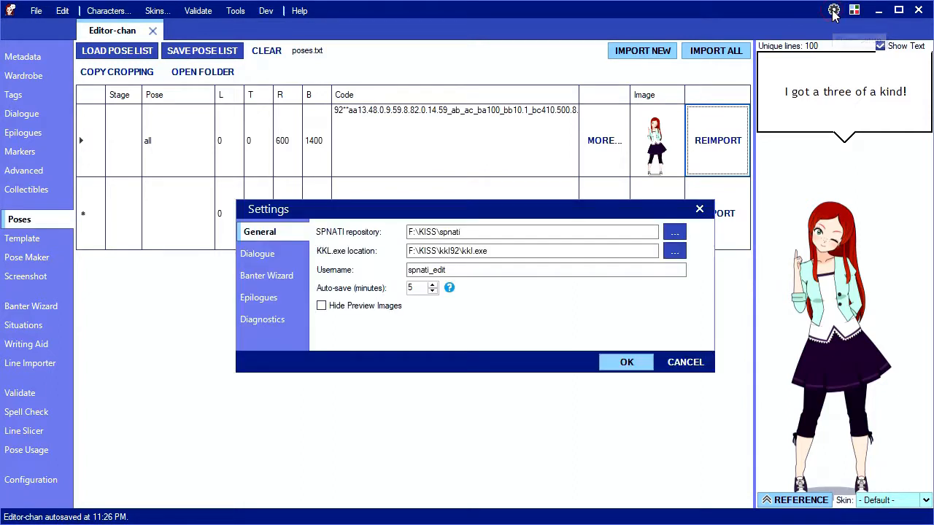
drag(508, 251, 415, 251)
click(685, 362)
click(678, 365)
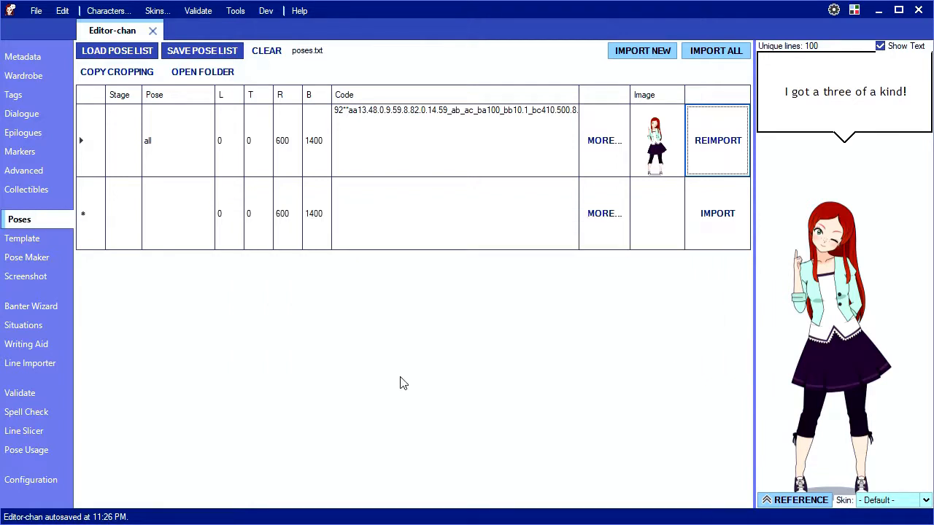
Add a stage 0 pose row named 'cloud' and paste the cloud-scene code into it
click(122, 233)
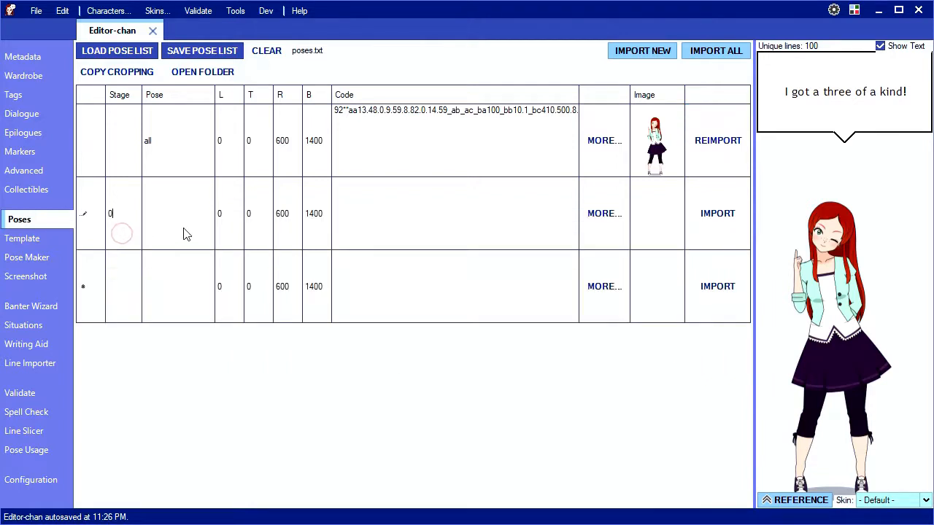
text(0)
click(182, 230)
text(cloud)
click(412, 234)
key(ctrl+v)
Import the cloud pose, pointing the missing smoke.png to the KISS images folder
click(702, 231)
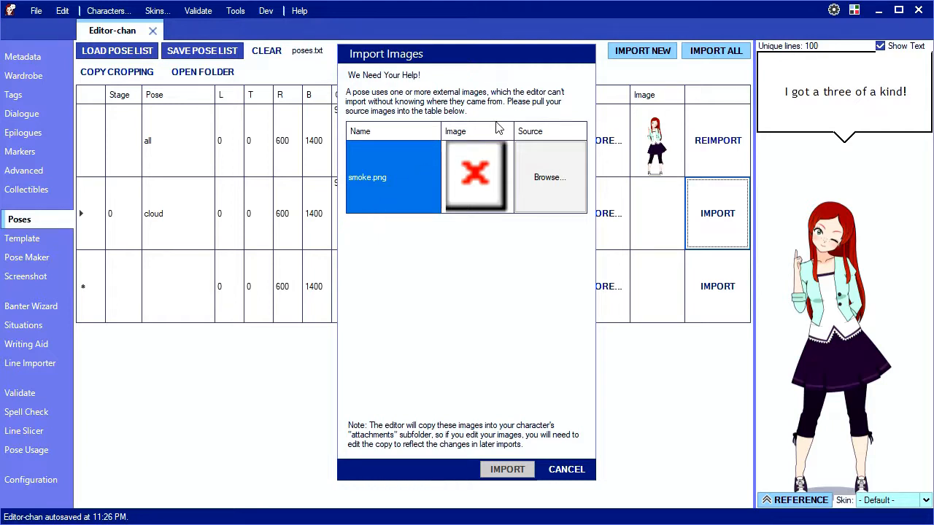
click(549, 192)
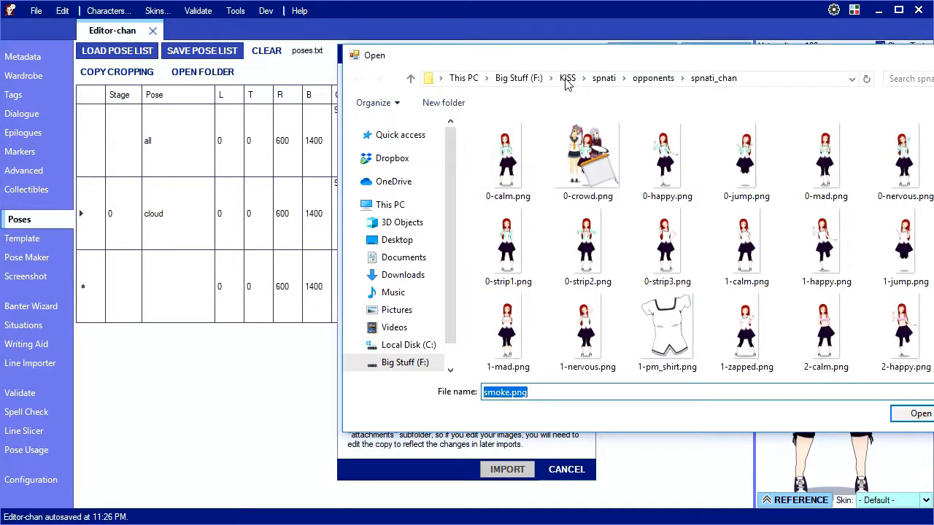
click(568, 78)
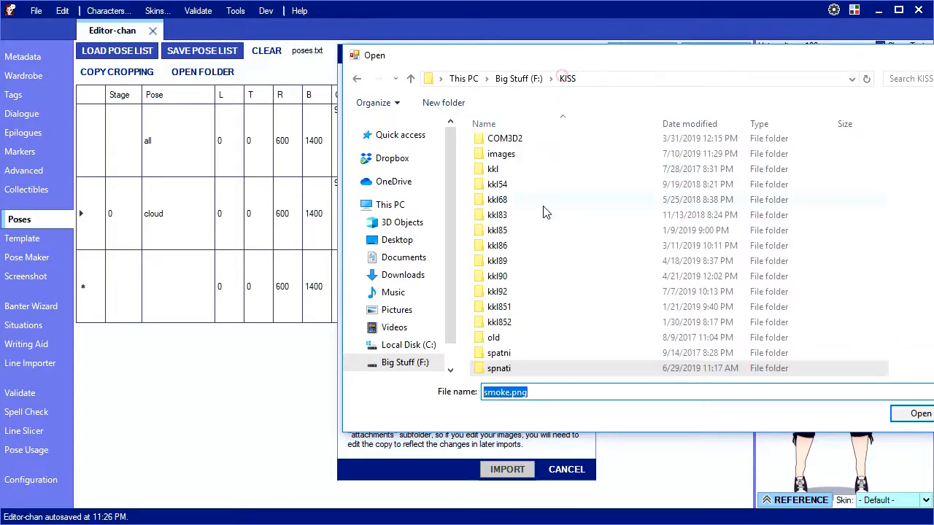
double_click(502, 156)
double_click(591, 157)
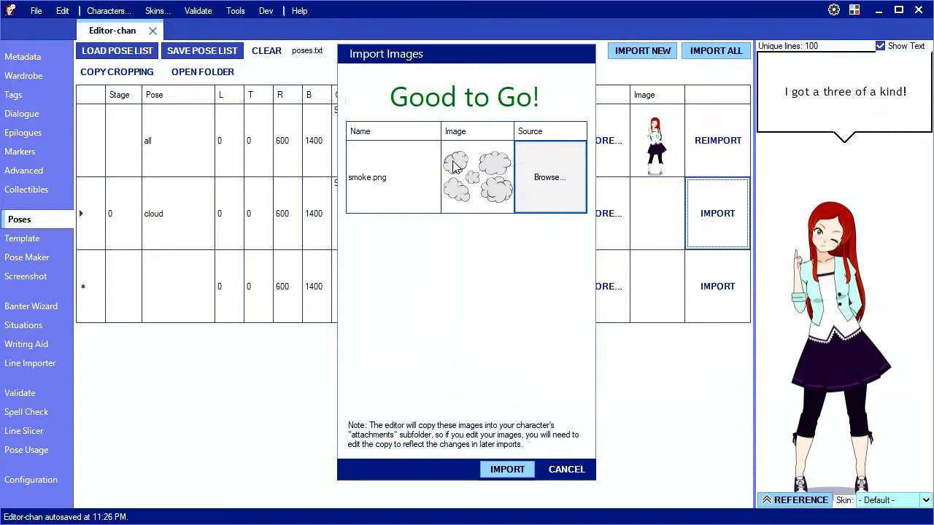
click(506, 469)
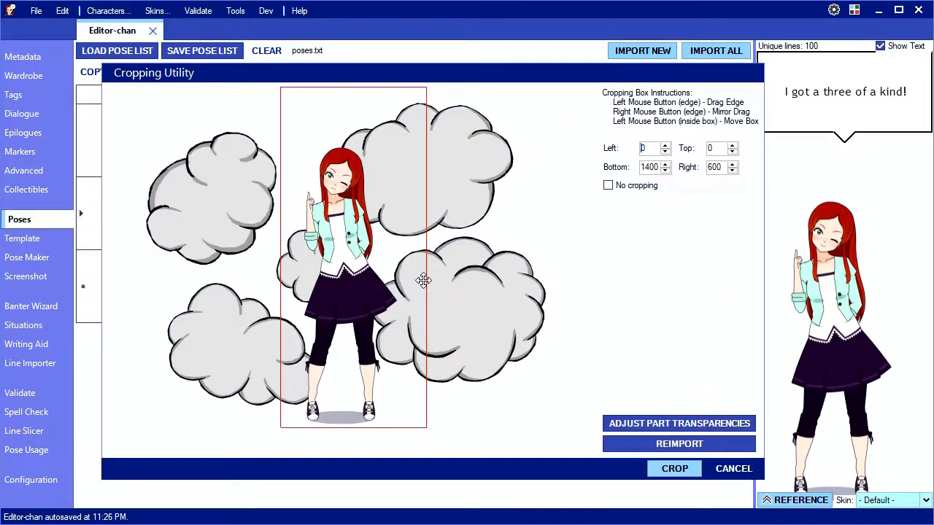
Widen the crop to about -575 and 1133 so the clouds surround the character, then crop
drag(426, 292, 575, 289)
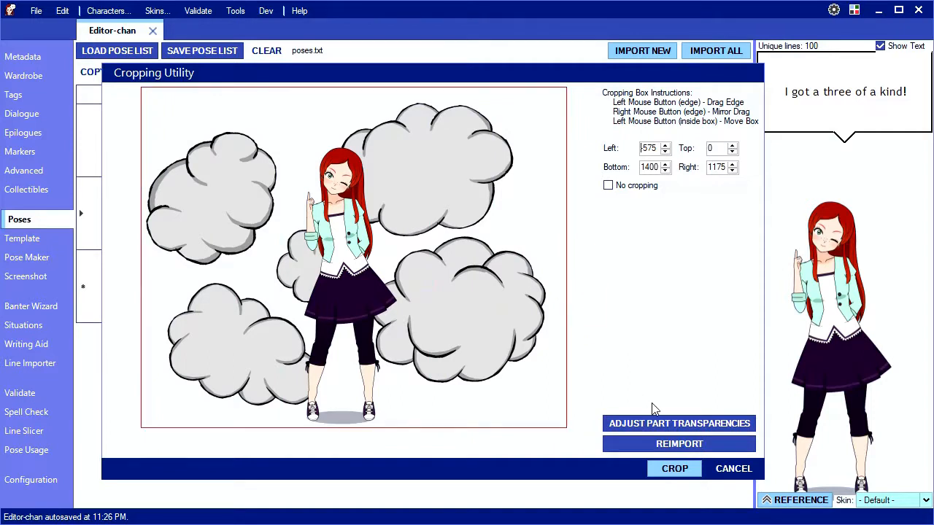
click(666, 471)
drag(567, 284, 557, 285)
click(674, 469)
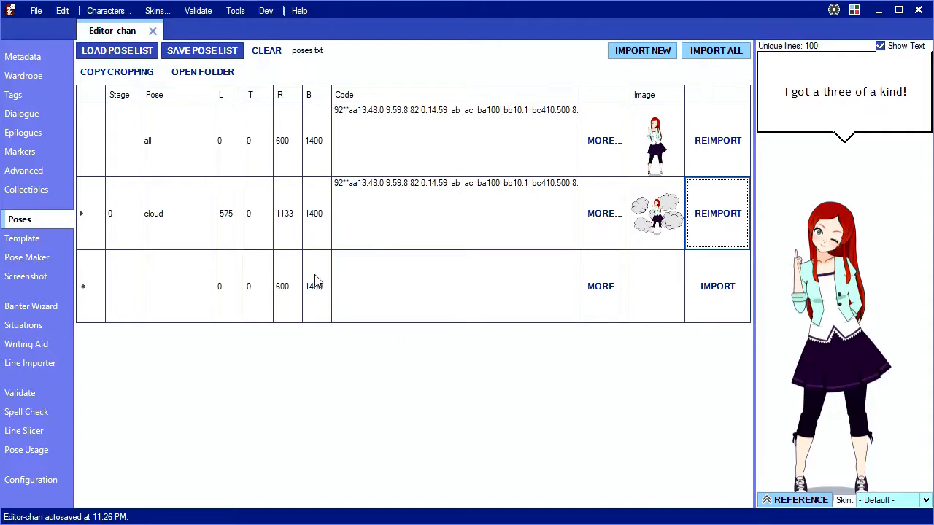
Save the pose list as 'fun poses.txt', clear the list, then reload it from that file
click(202, 51)
text(fun pose)
key(Return)
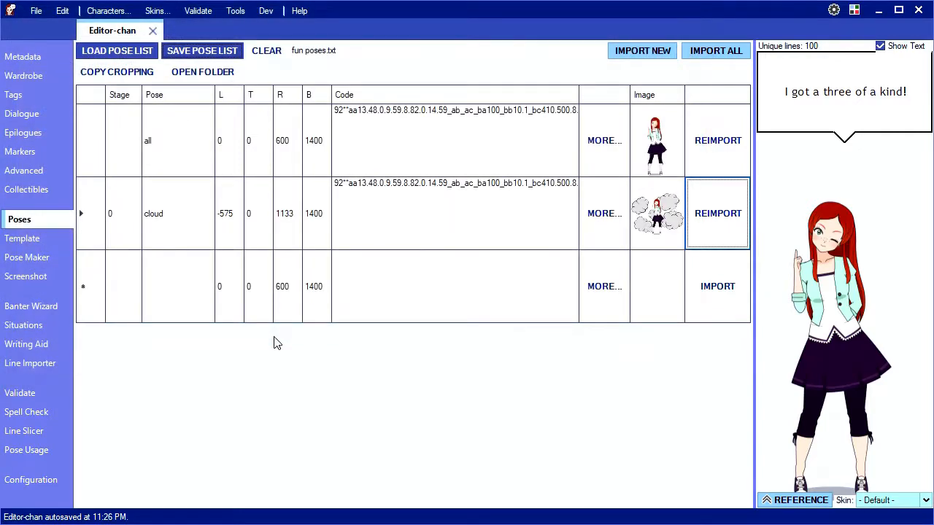
click(267, 51)
click(525, 346)
click(116, 50)
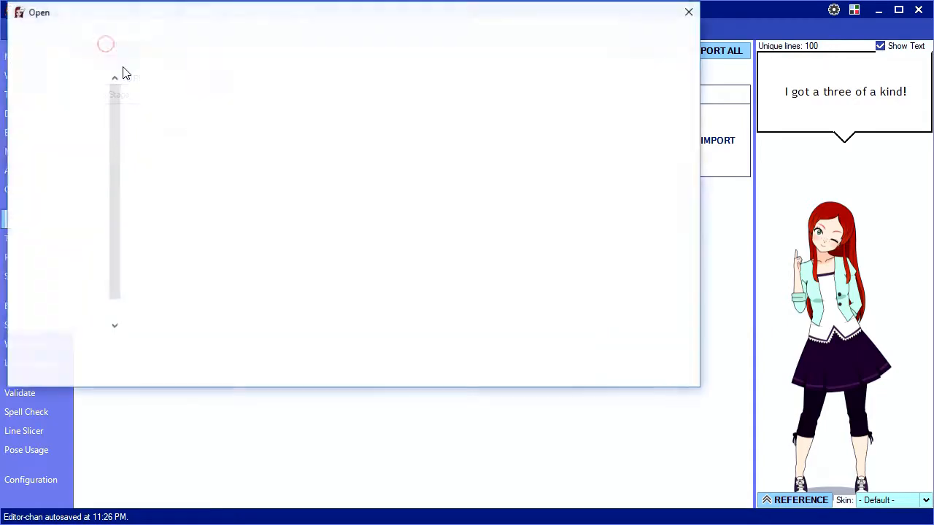
double_click(160, 120)
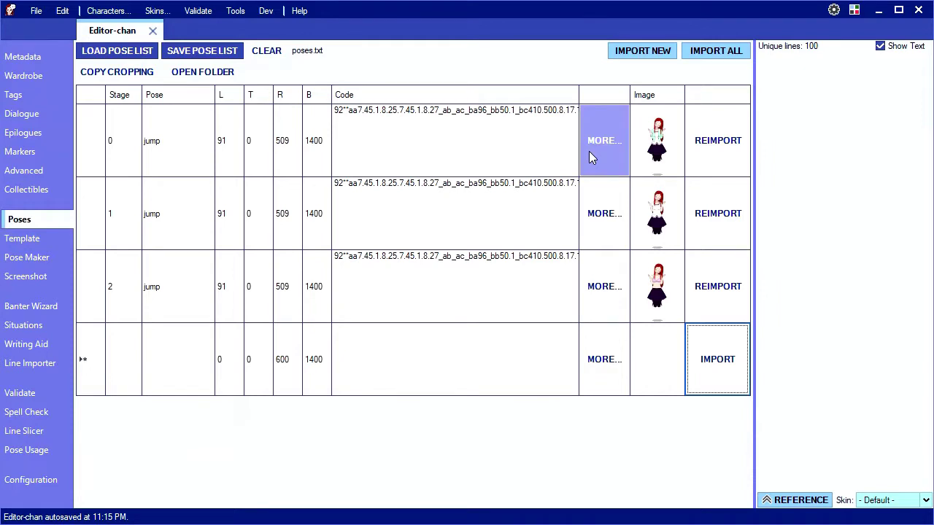
Set the jump pose's right upper arm and forearm/hand to 0 and its skirt to 48
click(591, 153)
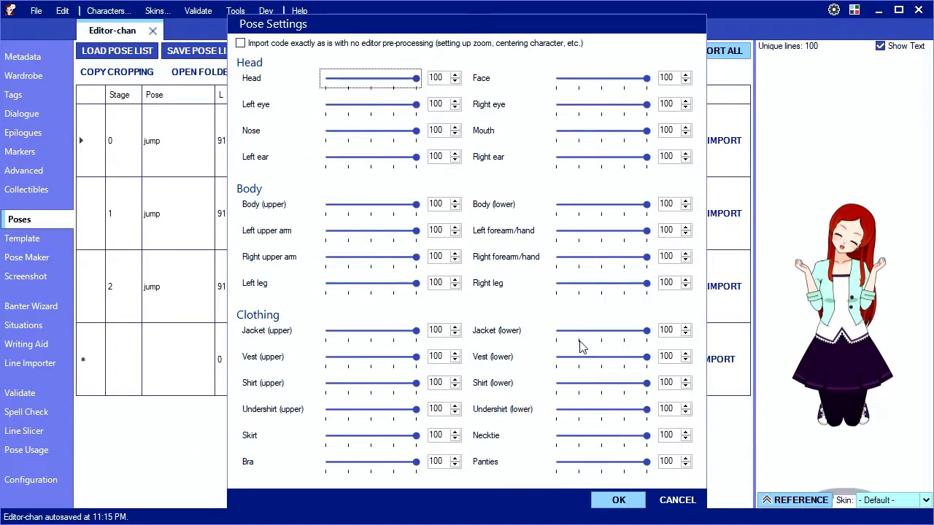
drag(416, 257, 326, 257)
drag(646, 257, 556, 257)
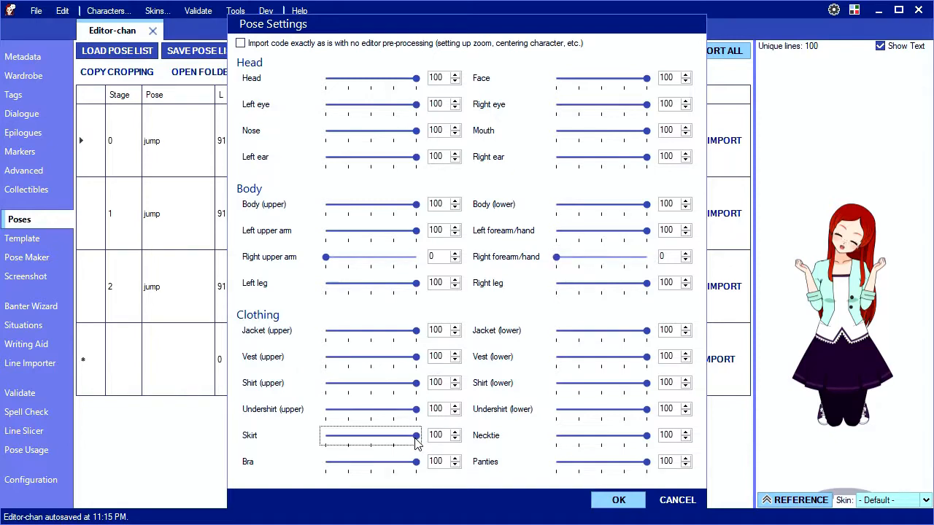
drag(416, 435, 369, 435)
click(619, 500)
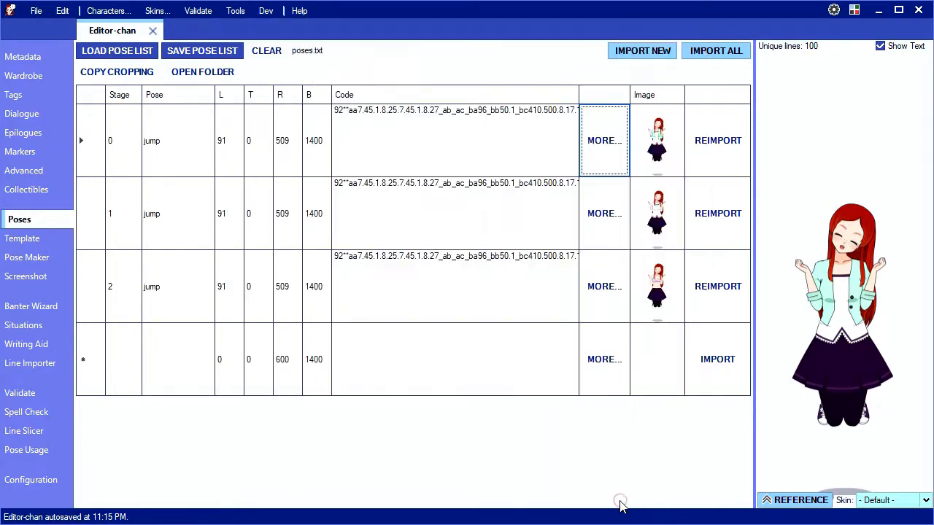
Reimport the jump pose keeping its crop, glancing at the Kisekae scene
click(718, 140)
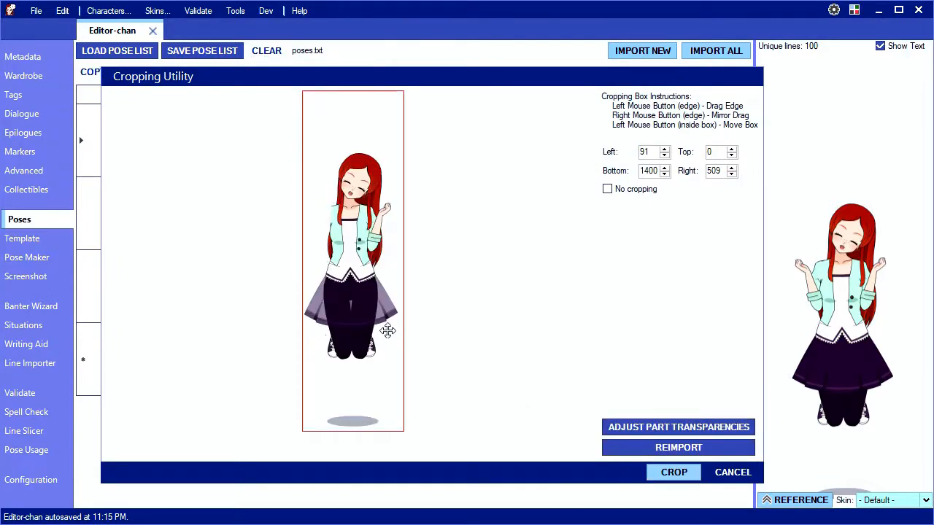
click(732, 472)
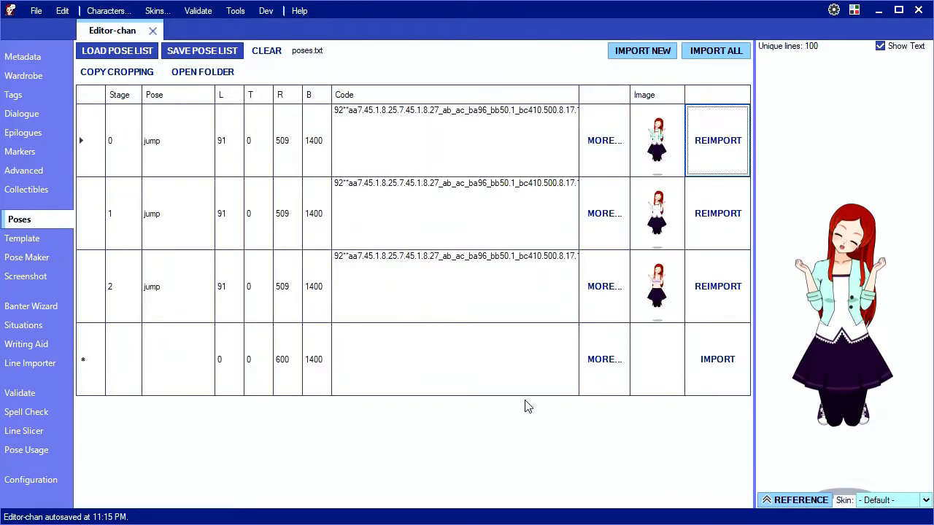
key(alt+Tab)
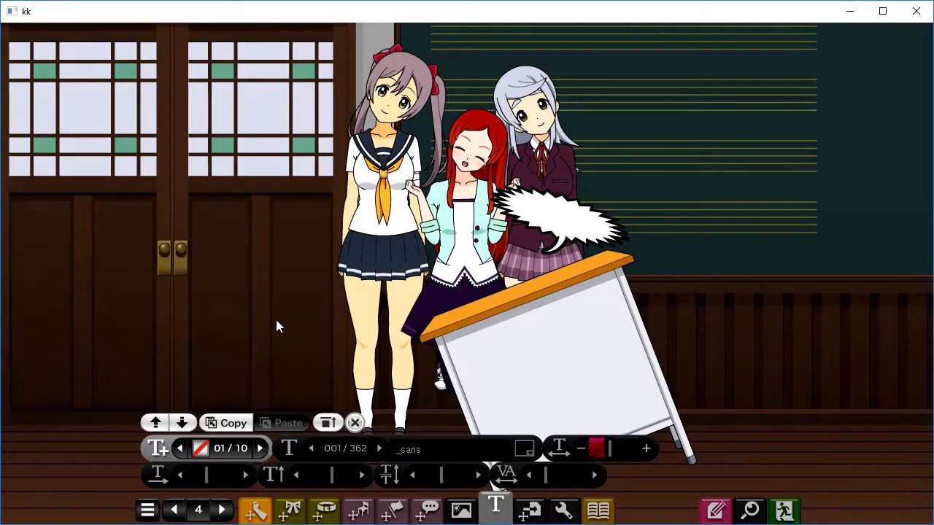
key(alt+Tab)
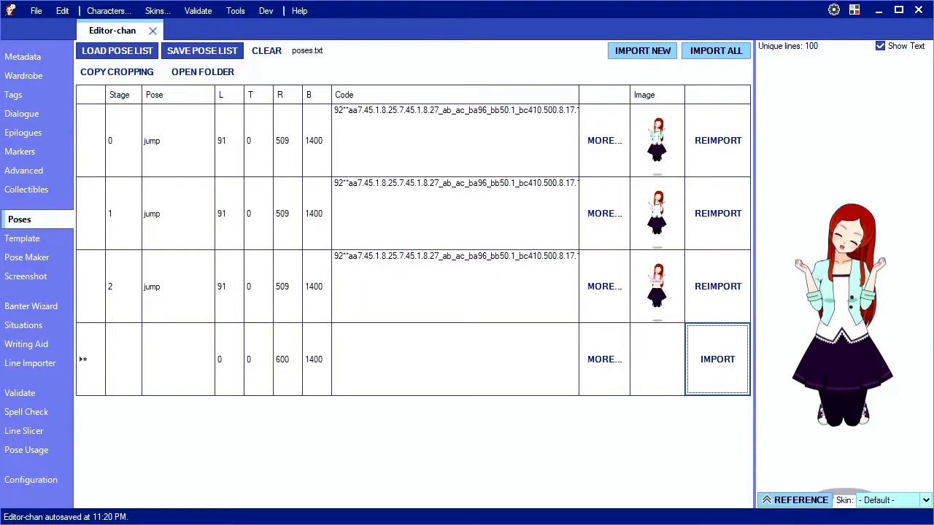
Capture the Kisekae scene as 0-crowd, widening the crop to include all three girls
click(25, 276)
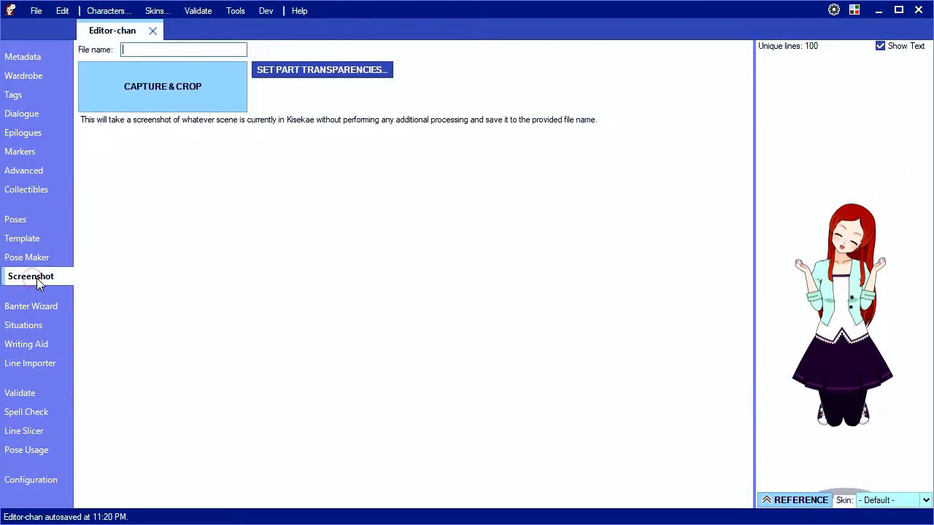
click(183, 86)
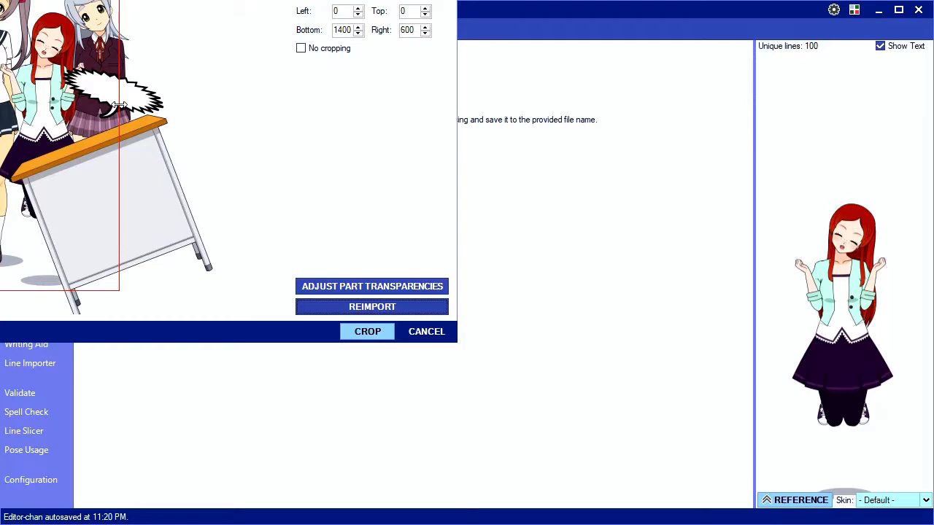
drag(119, 106, 117, 102)
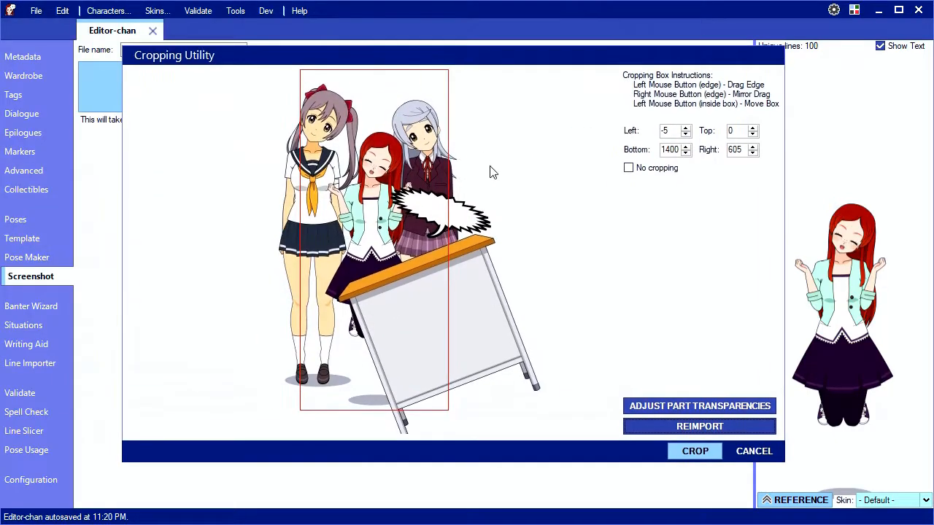
drag(449, 170, 542, 175)
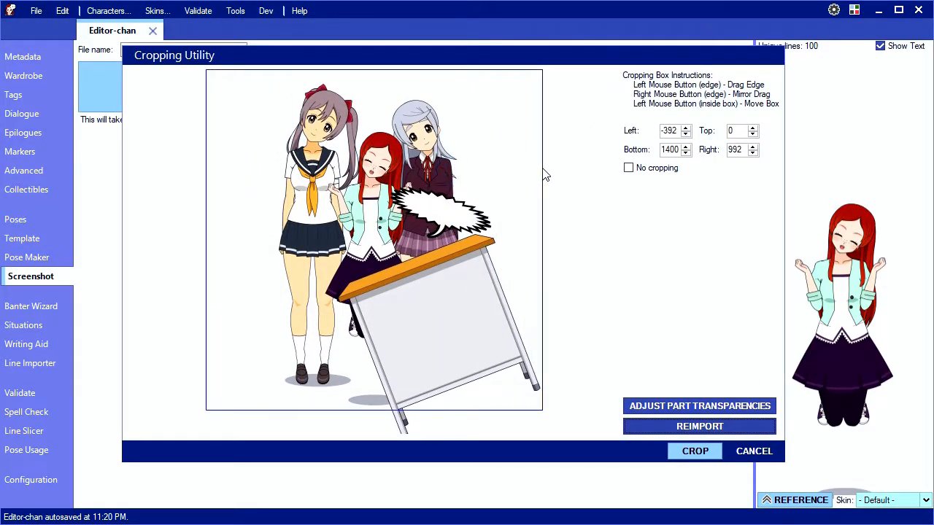
click(694, 451)
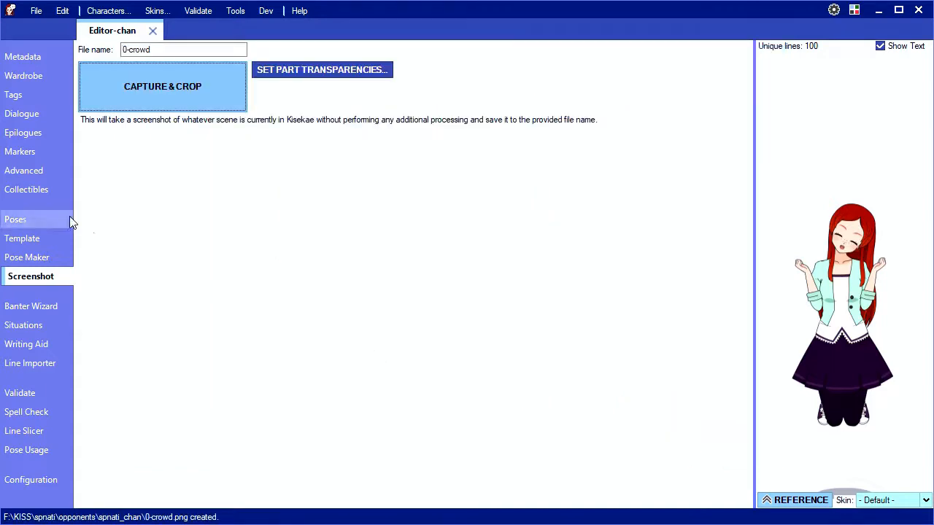
Assign the crowd image to the Hand=Any dialogue line
click(22, 114)
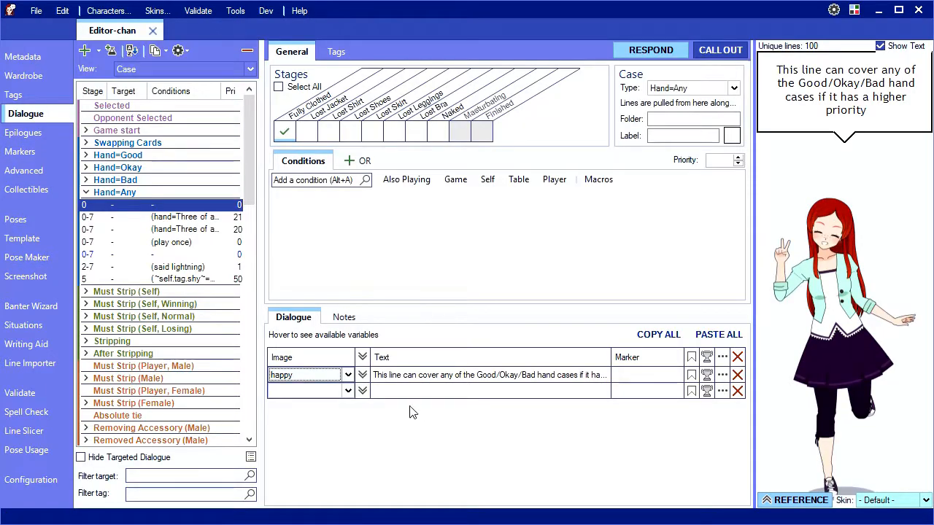
click(348, 375)
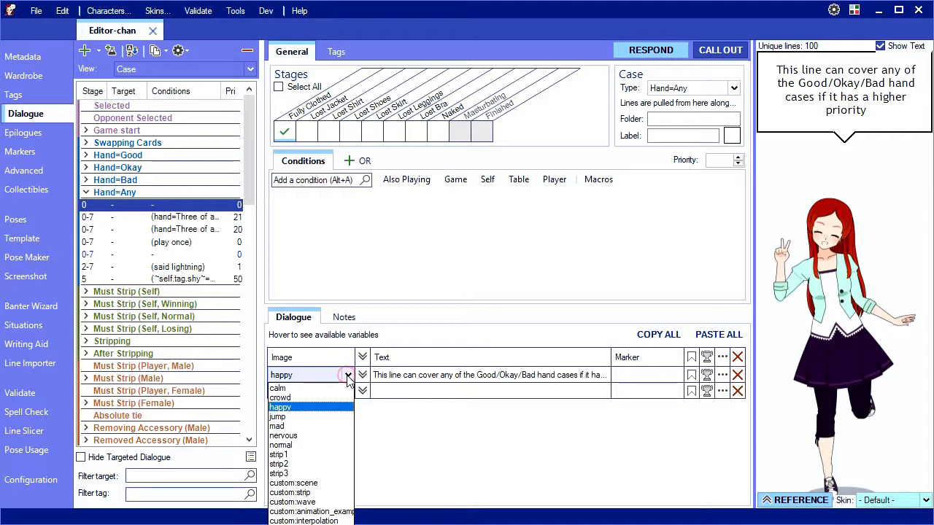
click(300, 398)
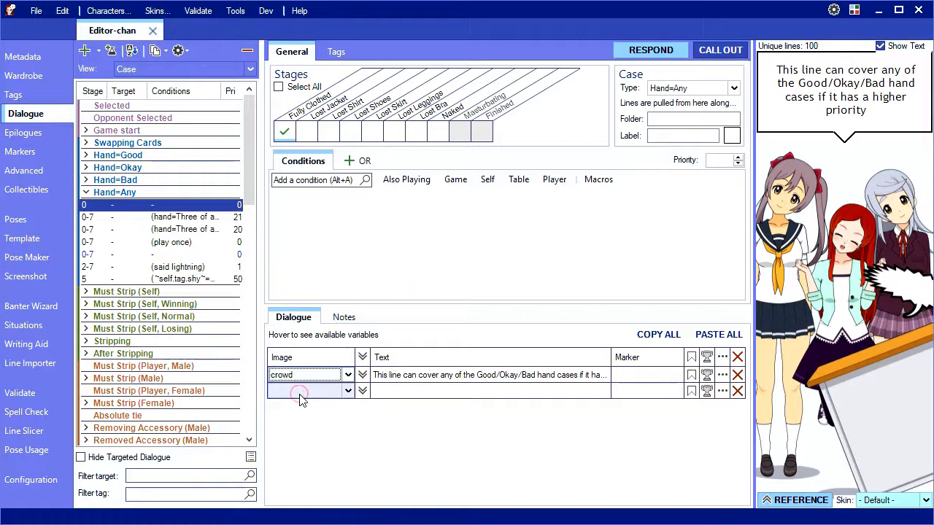
click(300, 399)
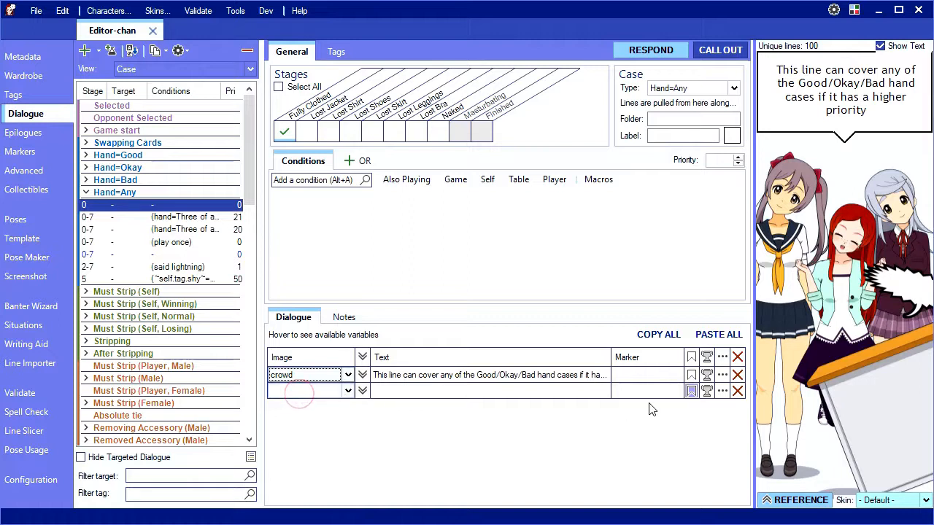